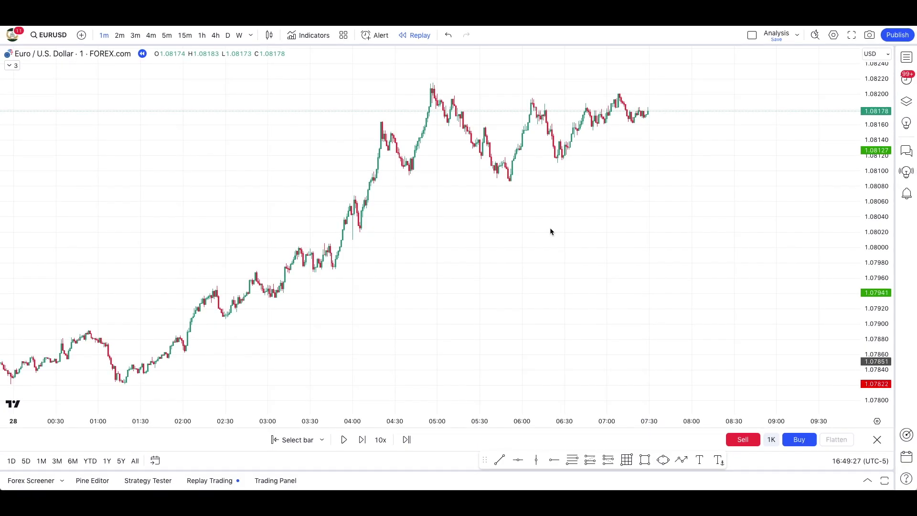
Step: Add the Moving Average Exponential indicator from an 'ema' search and set its length to 100
{"action": "left_click", "coordinate": [310, 36]}
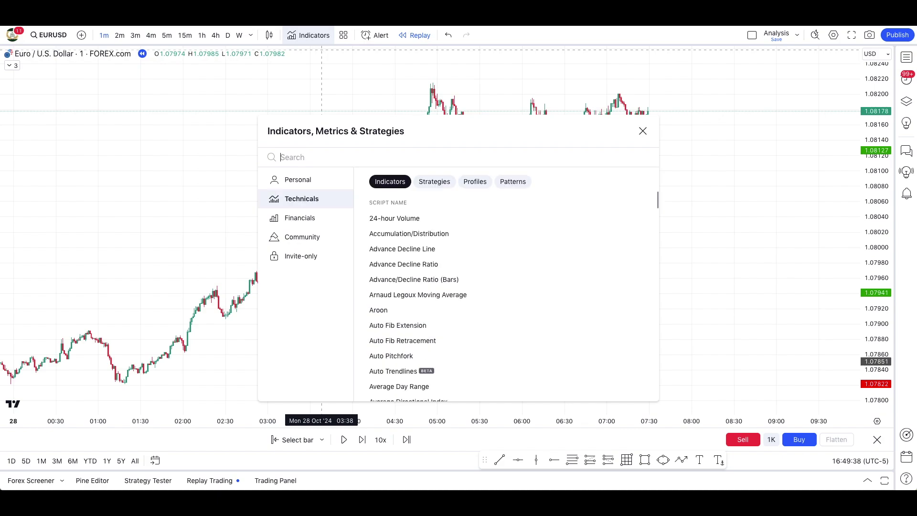
{"action": "type", "text": "ema"}
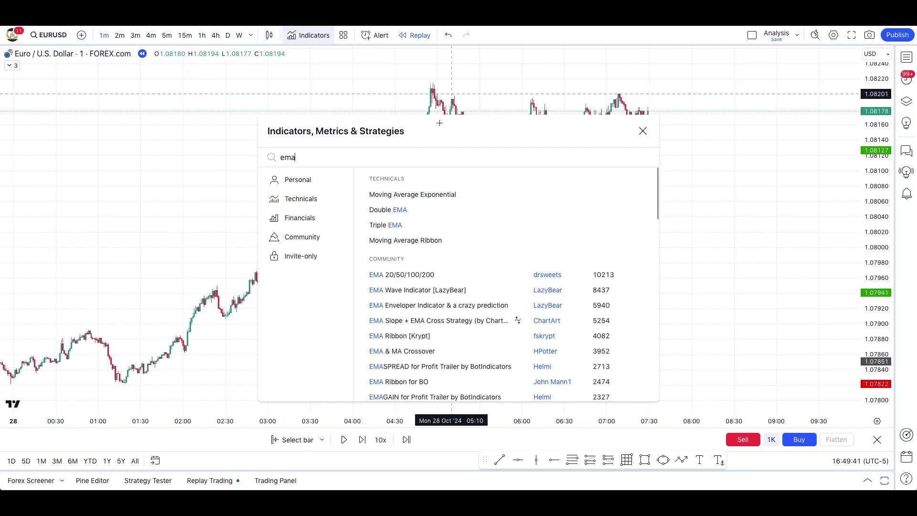
{"action": "left_click", "coordinate": [408, 194]}
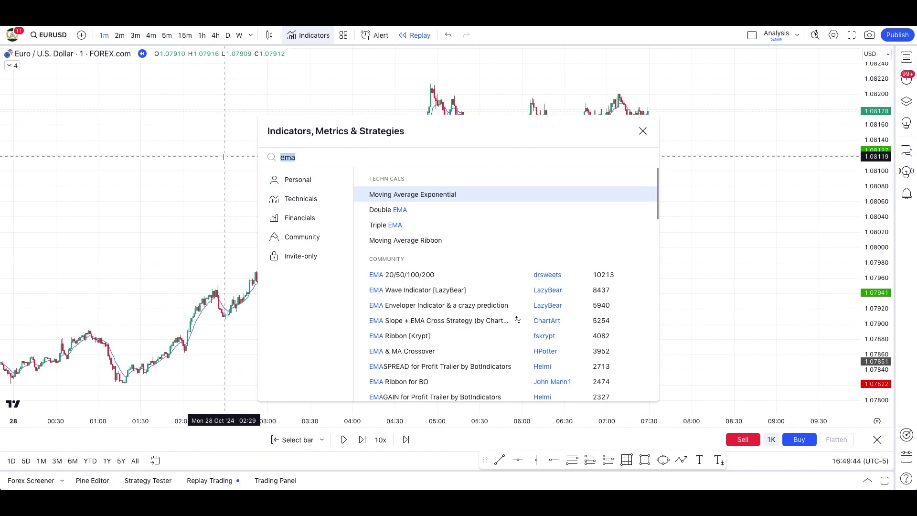
{"action": "key", "text": "Escape"}
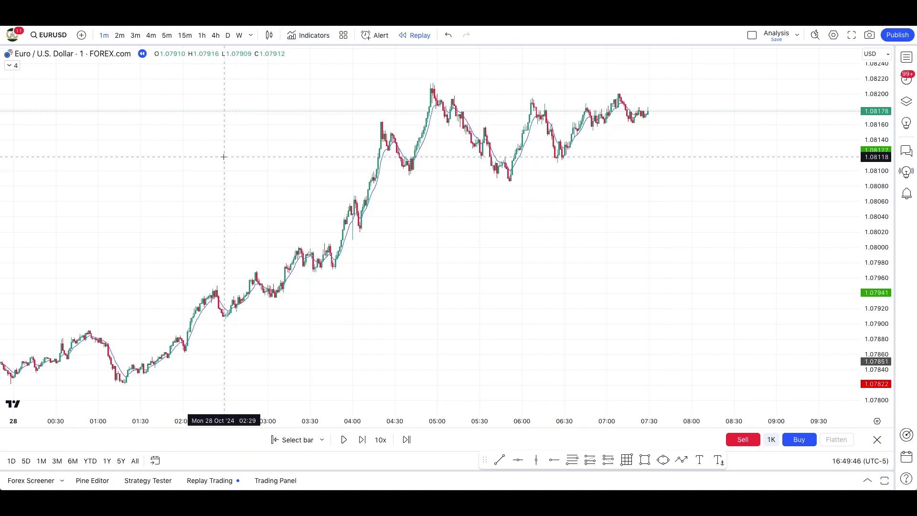
{"action": "left_click", "coordinate": [11, 66]}
{"action": "mouse_move", "coordinate": [39, 100]}
{"action": "left_click", "coordinate": [39, 101]}
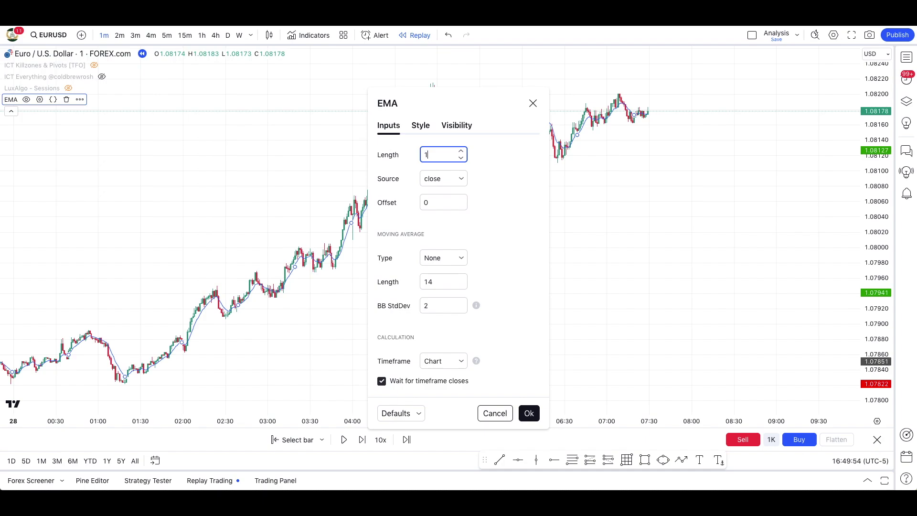
{"action": "left_click", "coordinate": [516, 228]}
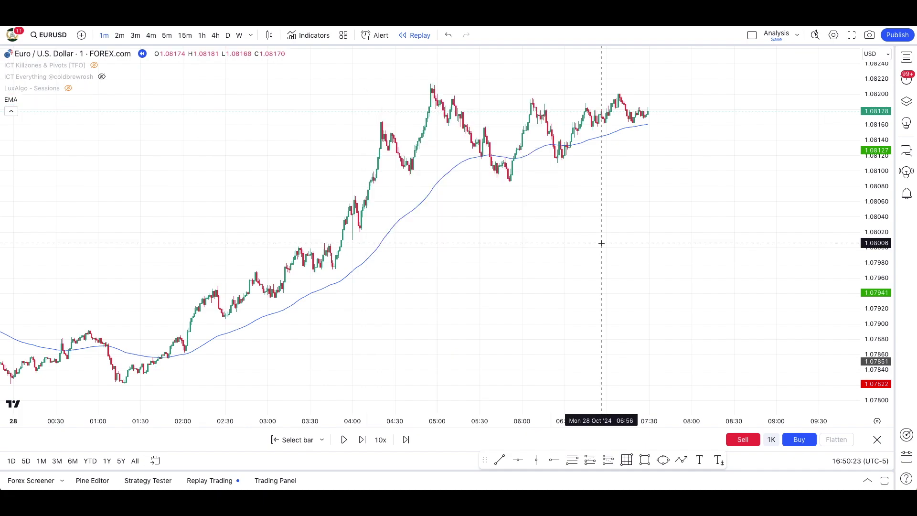
{"action": "scroll", "coordinate": [601, 243], "scroll_direction": "right", "scroll_amount": 5}
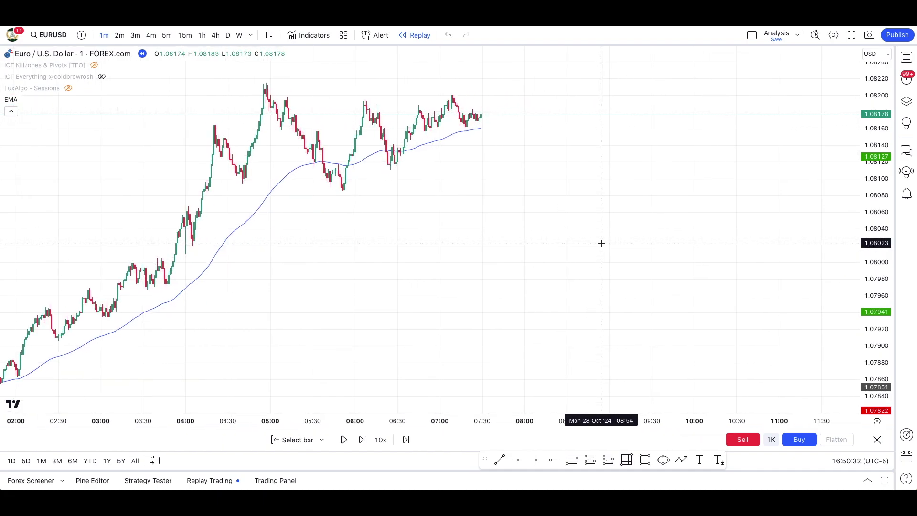
Step: Shift the chart to the latest bars and step the replay forward nine bars
{"action": "scroll", "coordinate": [354, 207], "scroll_direction": "down", "scroll_amount": 5}
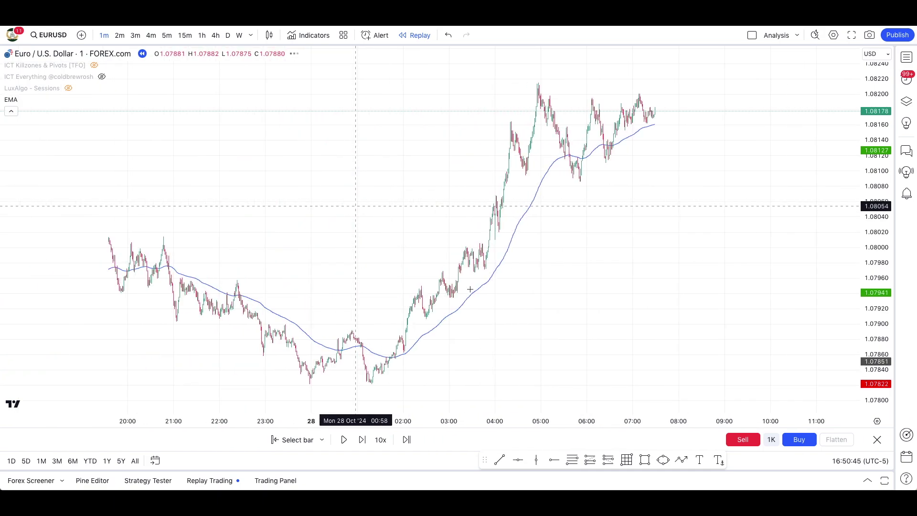
{"action": "left_click_drag", "start_coordinate": [470, 289], "coordinate": [377, 304]}
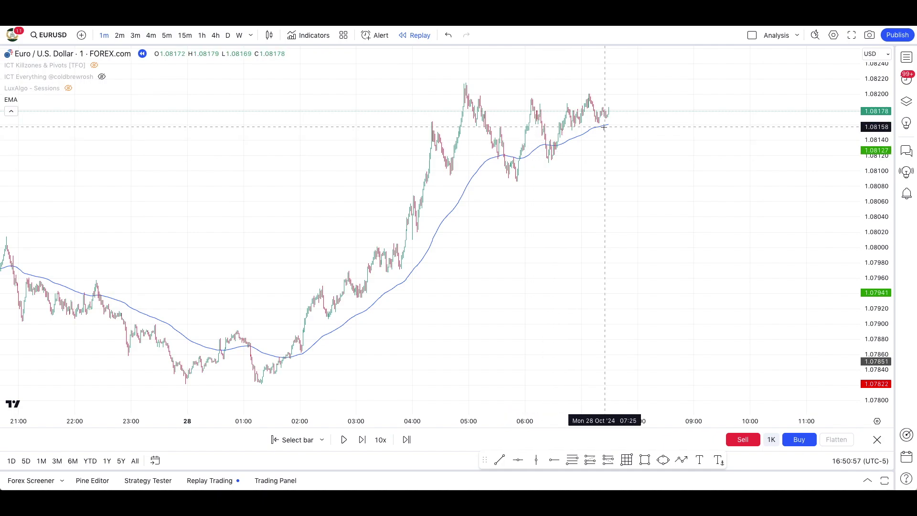
{"action": "scroll", "coordinate": [604, 126], "scroll_direction": "up", "scroll_amount": 5}
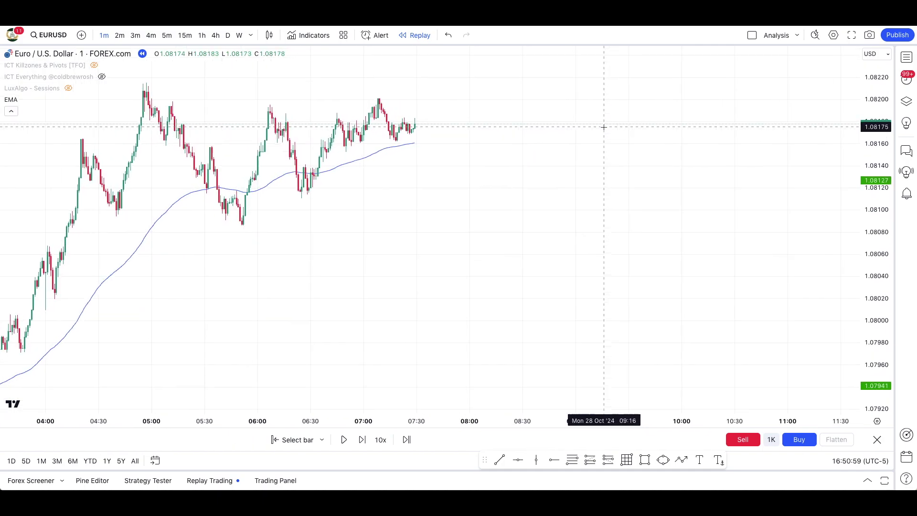
{"action": "left_click", "coordinate": [362, 440]}
{"action": "left_click", "coordinate": [362, 440]}
{"action": "left_click", "coordinate": [363, 440]}
{"action": "left_click", "coordinate": [363, 439]}
{"action": "left_click", "coordinate": [362, 440]}
{"action": "left_click", "coordinate": [362, 440]}
{"action": "left_click", "coordinate": [362, 440]}
{"action": "left_click", "coordinate": [362, 440]}
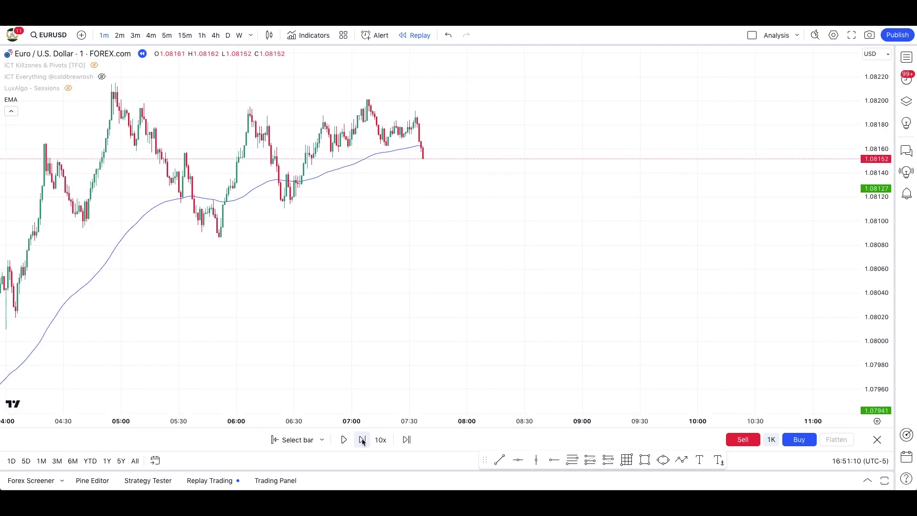
{"action": "left_click", "coordinate": [362, 440]}
{"action": "scroll", "coordinate": [477, 294], "scroll_direction": "up", "scroll_amount": 5}
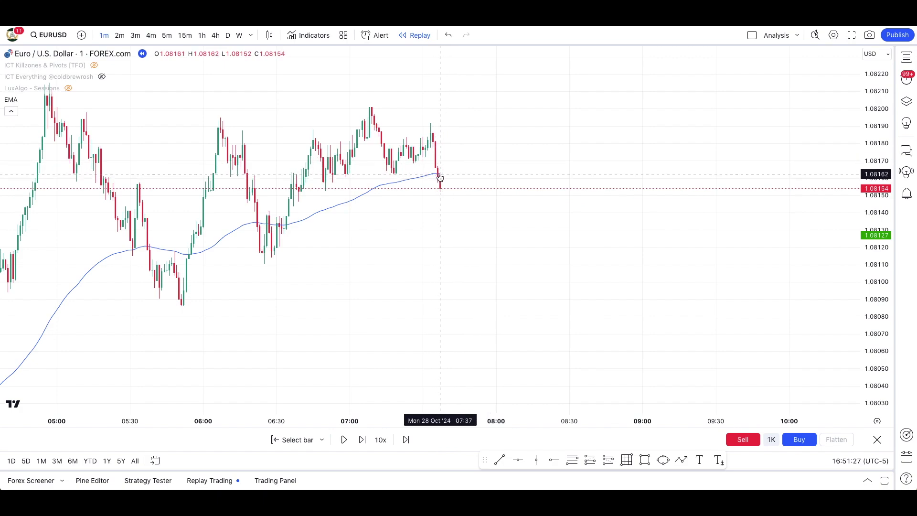
Step: Step the replay six more bars until price dips to the 100 EMA at 1.08164
{"action": "left_click", "coordinate": [362, 439]}
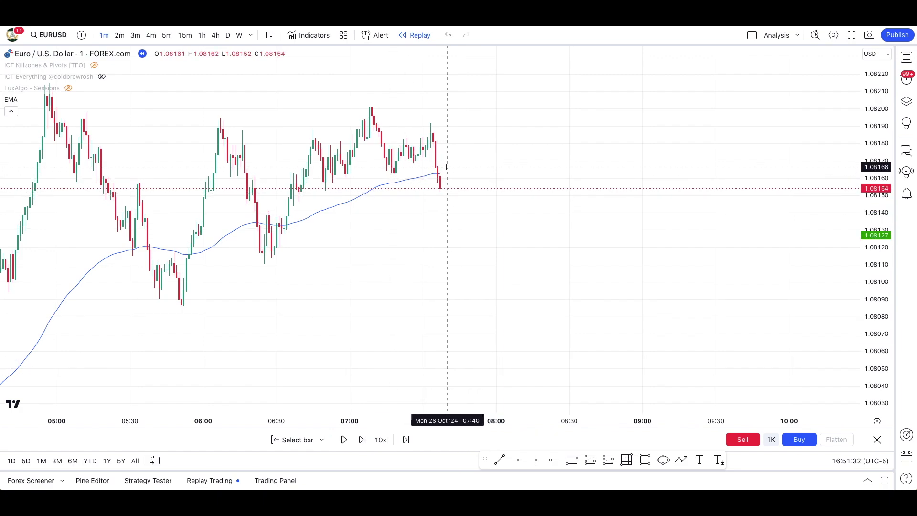
{"action": "left_click", "coordinate": [362, 440]}
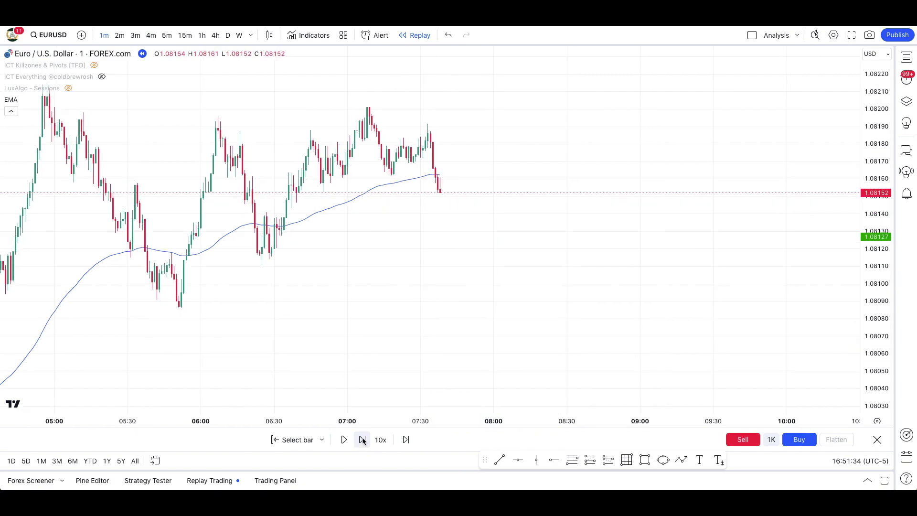
{"action": "left_click", "coordinate": [362, 440]}
{"action": "left_click", "coordinate": [362, 439]}
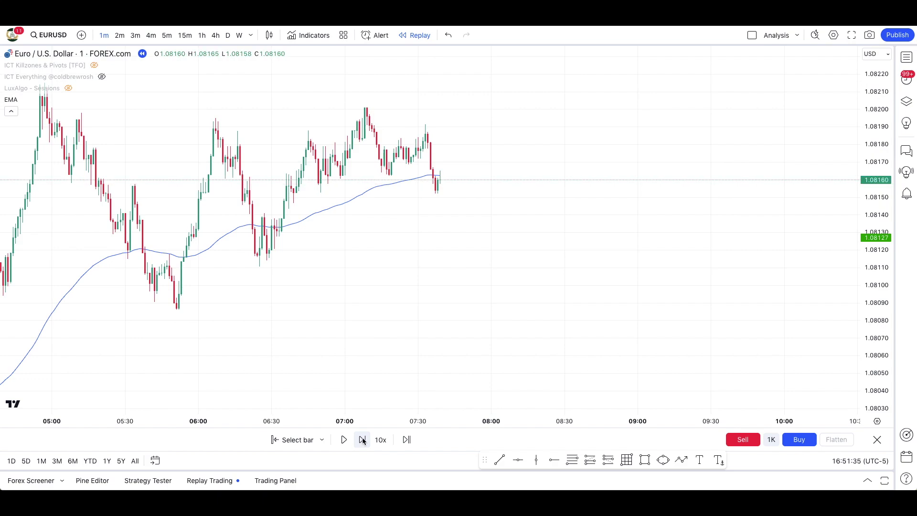
{"action": "left_click", "coordinate": [362, 439]}
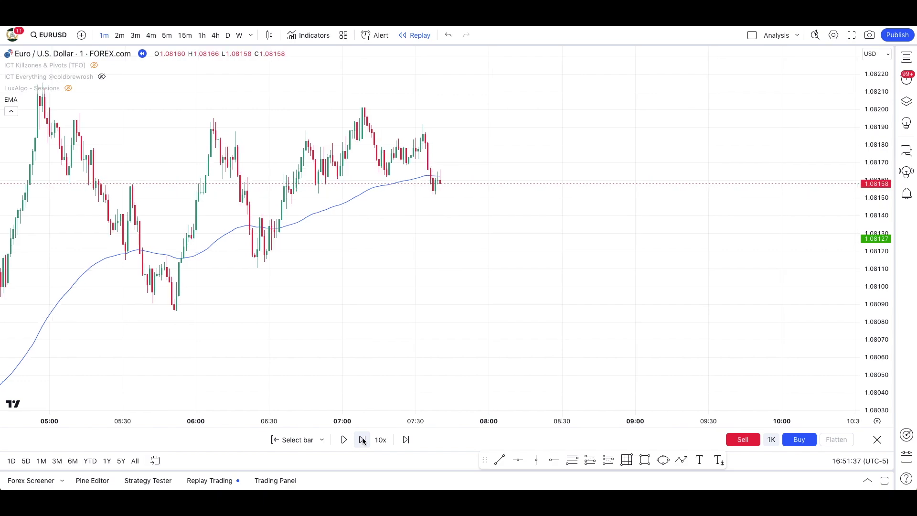
{"action": "left_click", "coordinate": [362, 439]}
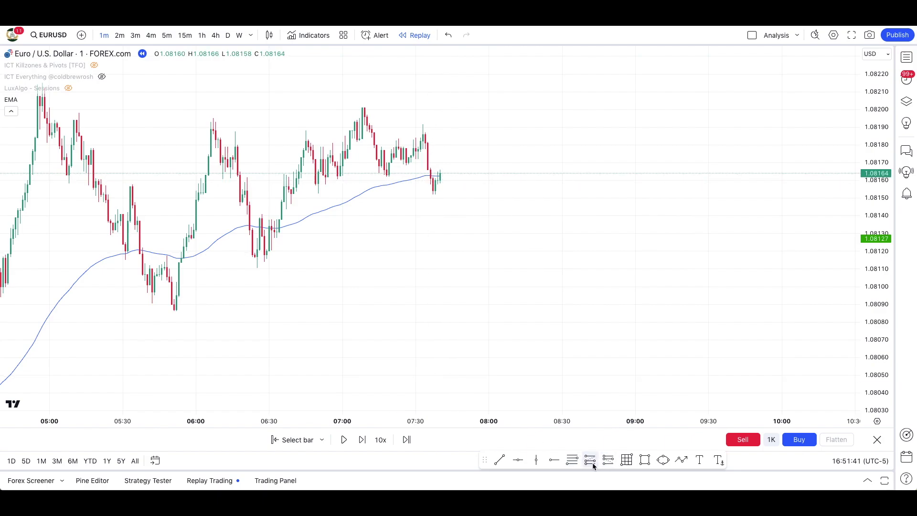
Step: Place a long position at 1.08164 with stop at 1.08147 and target at 1.08200
{"action": "left_click", "coordinate": [442, 173]}
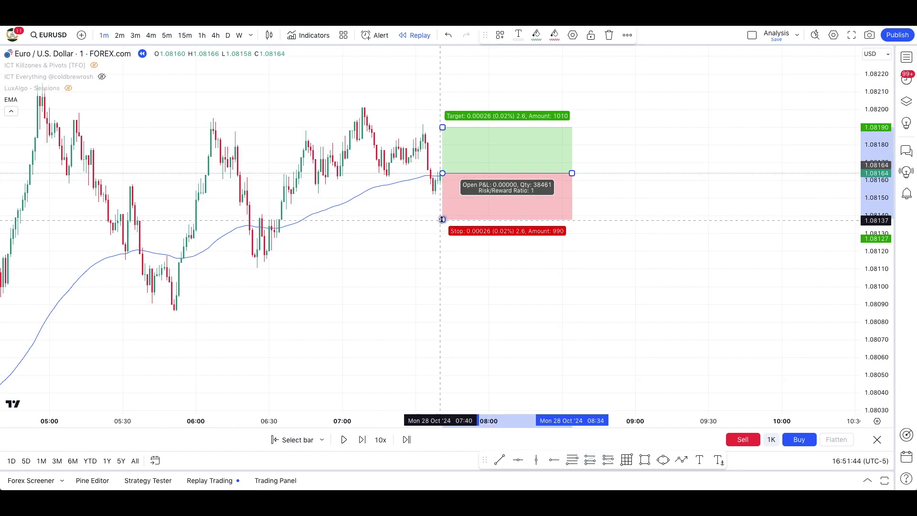
{"action": "mouse_move", "coordinate": [442, 211]}
{"action": "left_mouse_down"}
{"action": "mouse_move", "coordinate": [442, 196]}
{"action": "mouse_move", "coordinate": [442, 203]}
{"action": "left_mouse_up"}
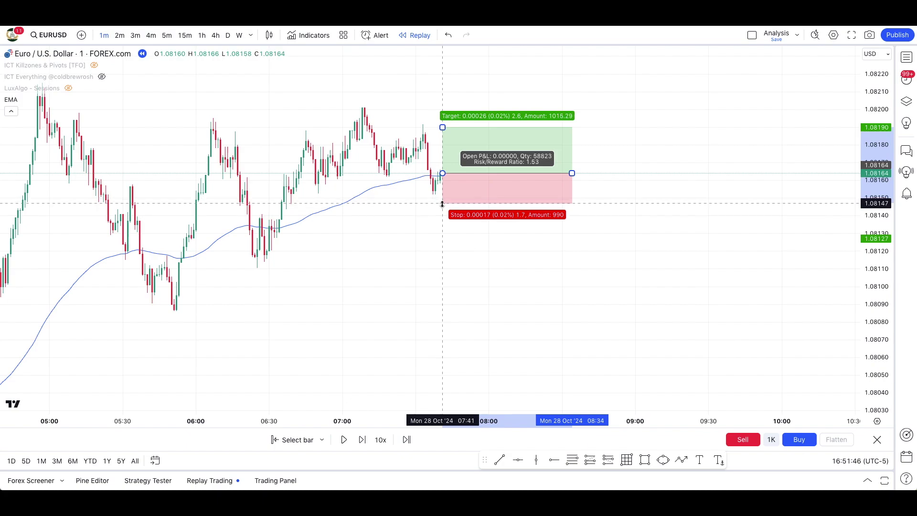
{"action": "left_click_drag", "start_coordinate": [442, 127], "coordinate": [443, 109]}
Step: Step the replay forward ten bars as price moves through the long trade
{"action": "left_click", "coordinate": [361, 439]}
{"action": "left_click", "coordinate": [361, 440]}
{"action": "left_click", "coordinate": [362, 440]}
{"action": "left_click", "coordinate": [361, 439]}
{"action": "left_click", "coordinate": [361, 439]}
{"action": "left_click", "coordinate": [362, 439]}
{"action": "left_click", "coordinate": [362, 439]}
{"action": "left_click", "coordinate": [361, 439]}
{"action": "left_click", "coordinate": [361, 440]}
{"action": "left_click", "coordinate": [362, 439]}
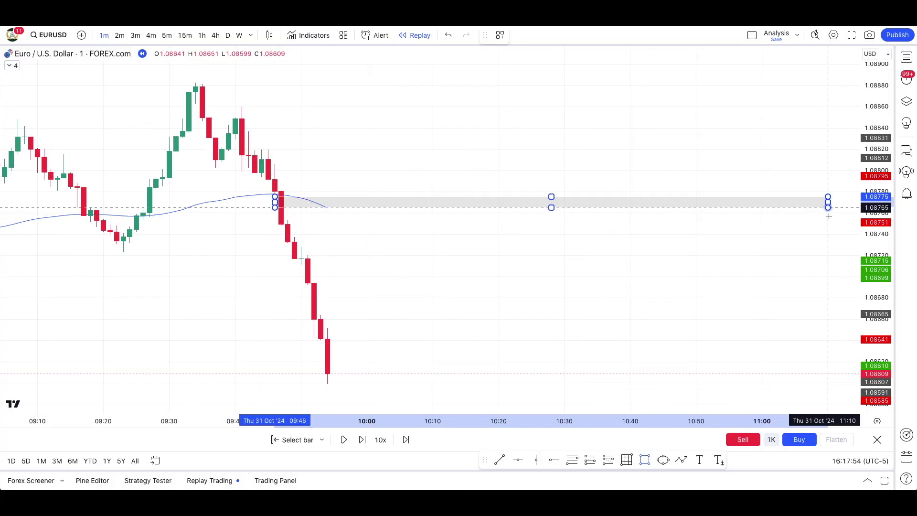
Step: Step the replay forward six bars to price beneath the grey resistance zone
{"action": "left_click", "coordinate": [362, 439]}
{"action": "left_click", "coordinate": [362, 440]}
{"action": "left_click", "coordinate": [362, 439]}
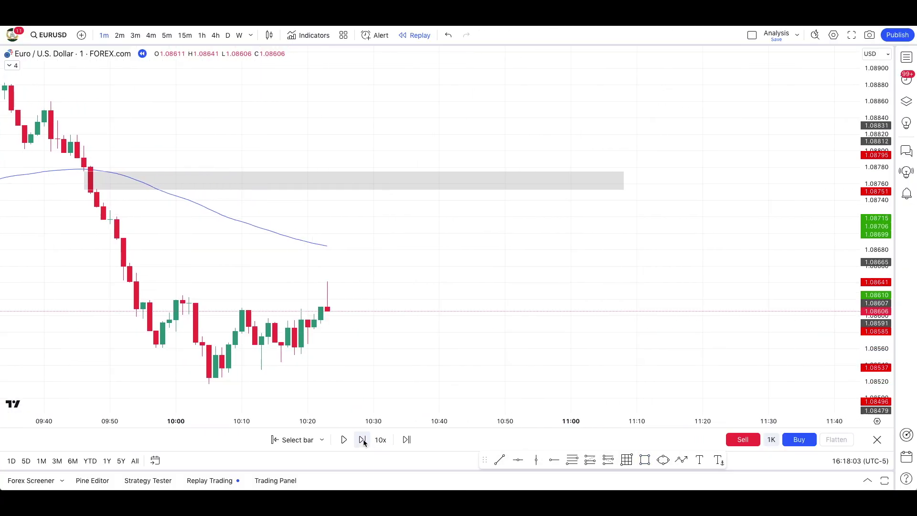
{"action": "left_click", "coordinate": [362, 440]}
{"action": "left_click", "coordinate": [362, 440]}
{"action": "left_click", "coordinate": [362, 440]}
Step: Place a short position at 1.08680 and drag its target down
{"action": "left_click", "coordinate": [362, 440]}
{"action": "left_click", "coordinate": [398, 249]}
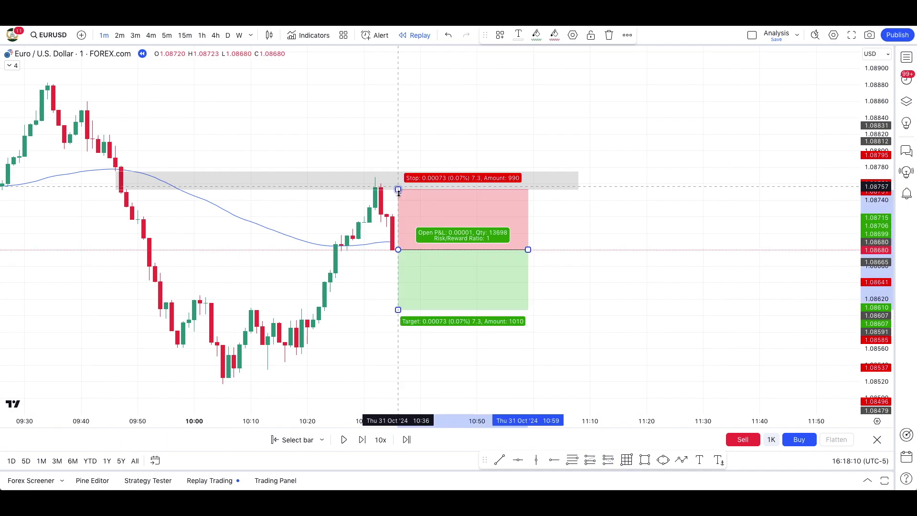
{"action": "left_click_drag", "start_coordinate": [399, 327], "coordinate": [398, 399]}
Step: Step the replay until price falls to the target near 1.08474, and widen the position box
{"action": "left_click", "coordinate": [362, 440]}
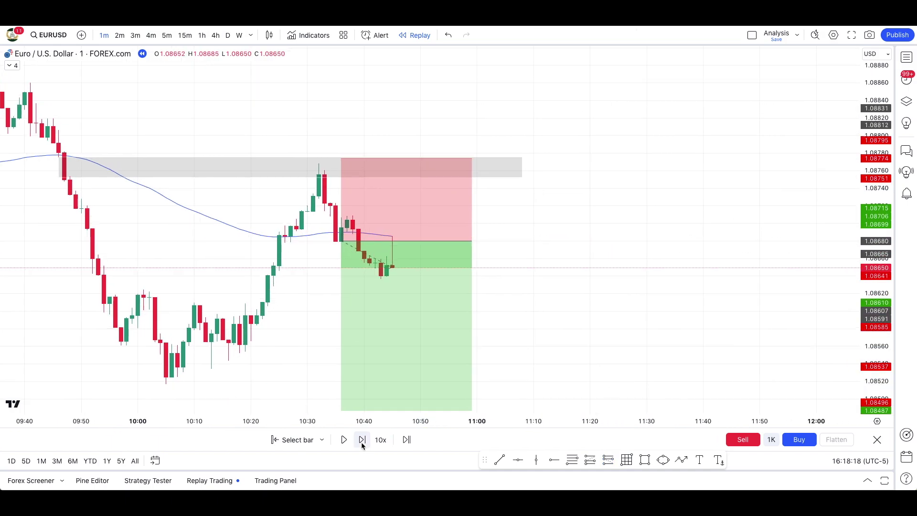
{"action": "left_click", "coordinate": [361, 440]}
{"action": "left_click", "coordinate": [362, 439]}
{"action": "left_click", "coordinate": [362, 440]}
{"action": "left_click", "coordinate": [362, 439]}
{"action": "left_click", "coordinate": [362, 440]}
{"action": "left_click", "coordinate": [362, 440]}
{"action": "left_click", "coordinate": [362, 439]}
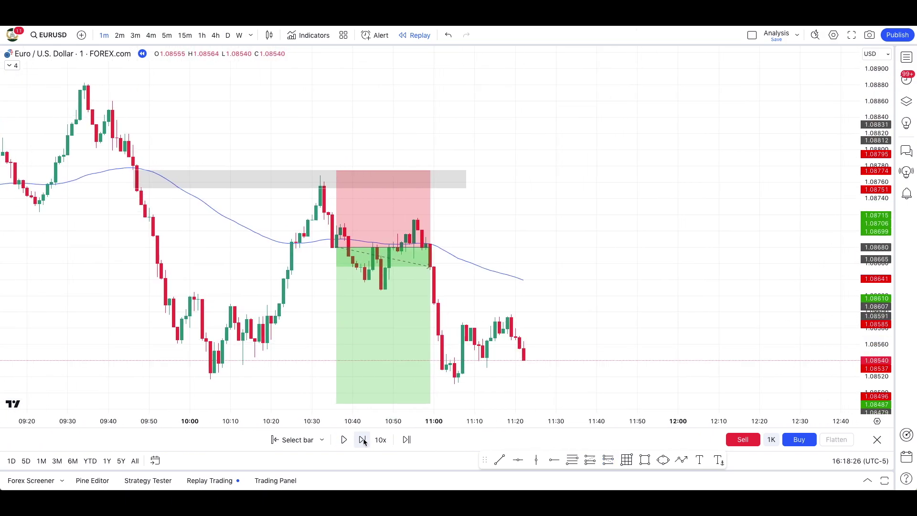
{"action": "left_click", "coordinate": [362, 440]}
{"action": "left_click", "coordinate": [362, 440]}
{"action": "left_click_drag", "start_coordinate": [364, 250], "coordinate": [610, 246]}
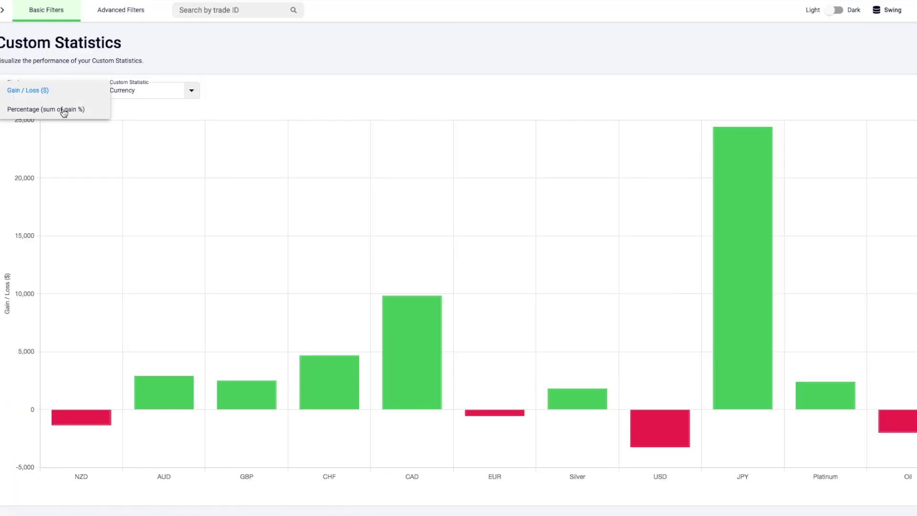
Step: Show results as percentage gain and chart them by 1h, Confluence, then Counter
{"action": "left_click", "coordinate": [62, 111]}
{"action": "left_click", "coordinate": [184, 95]}
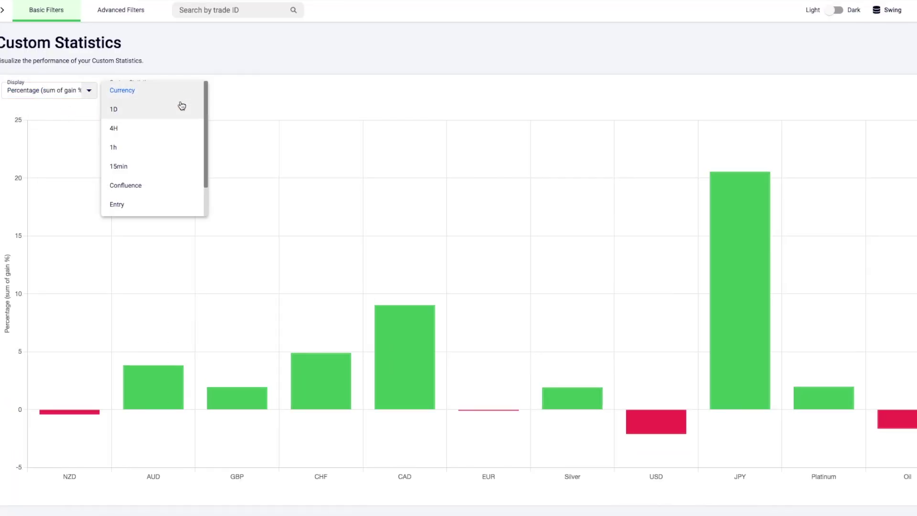
{"action": "left_click", "coordinate": [179, 146]}
{"action": "left_click", "coordinate": [187, 88]}
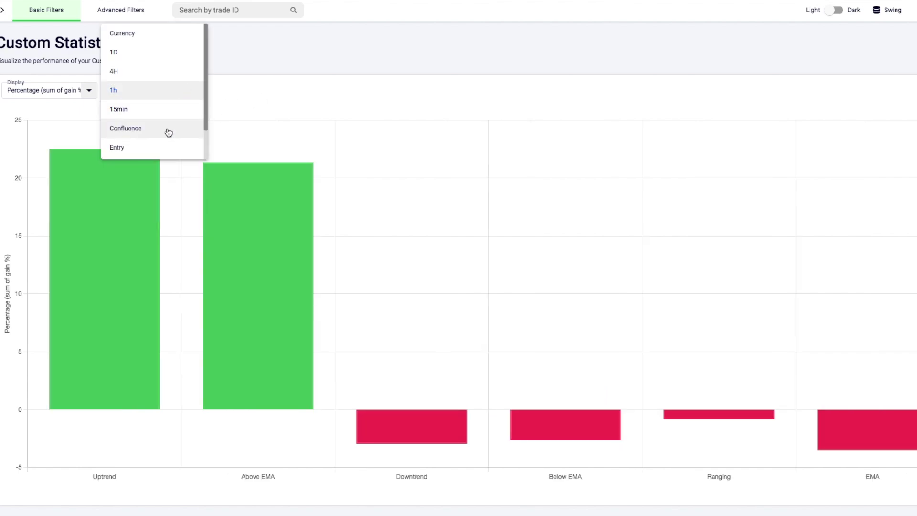
{"action": "left_click", "coordinate": [169, 130]}
{"action": "left_click", "coordinate": [189, 93]}
{"action": "left_click", "coordinate": [184, 123]}
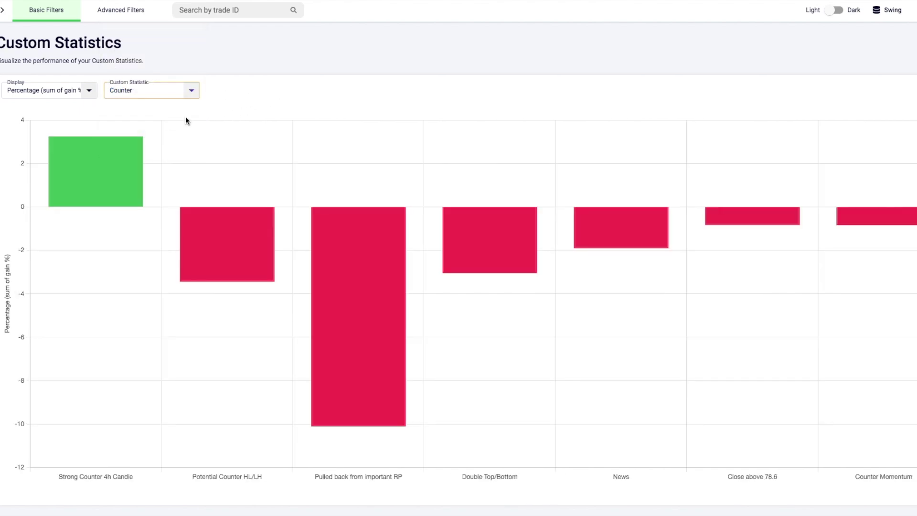
Step: Switch the custom statistic to TP Hit, then Entry, and finally Currency
{"action": "left_click", "coordinate": [179, 93]}
{"action": "left_click", "coordinate": [157, 211]}
{"action": "left_click", "coordinate": [180, 97]}
{"action": "left_click", "coordinate": [157, 176]}
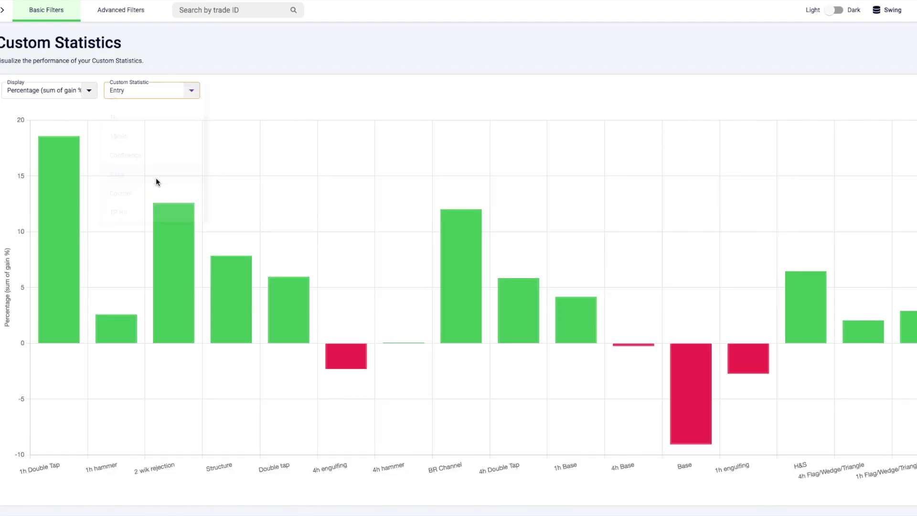
{"action": "left_click", "coordinate": [160, 92]}
{"action": "scroll", "coordinate": [158, 157], "scroll_direction": "up", "scroll_amount": 2}
{"action": "left_click", "coordinate": [155, 99]}
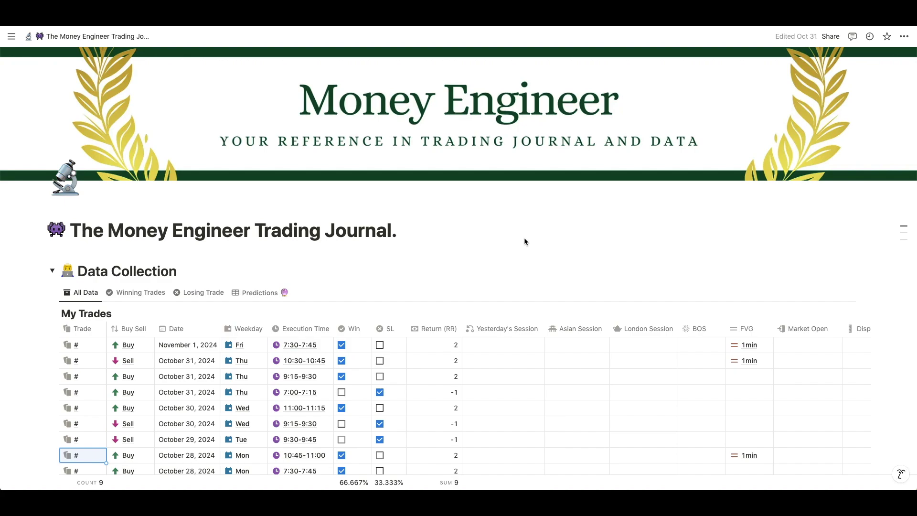
Step: Scroll down past the My Trades table to the November 2024 trade calendar
{"action": "scroll", "coordinate": [524, 242], "scroll_direction": "down", "scroll_amount": 1}
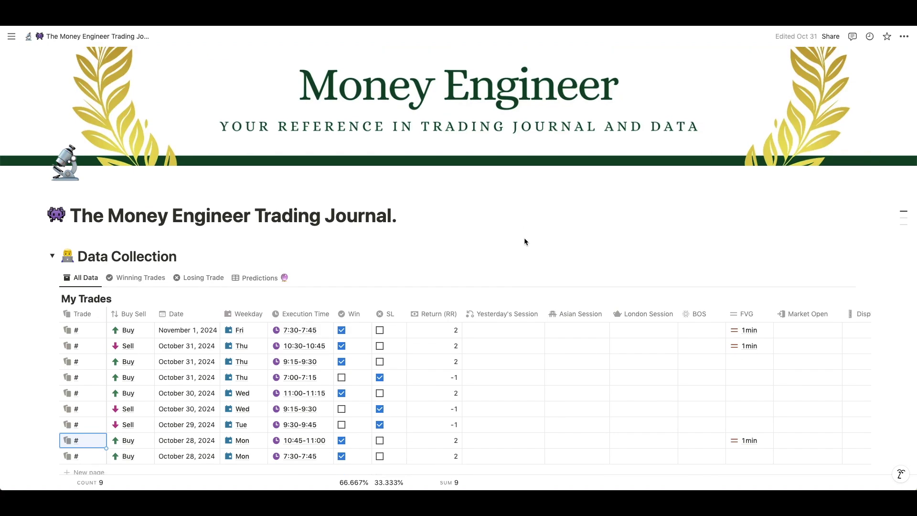
{"action": "scroll", "coordinate": [523, 242], "scroll_direction": "down", "scroll_amount": 3}
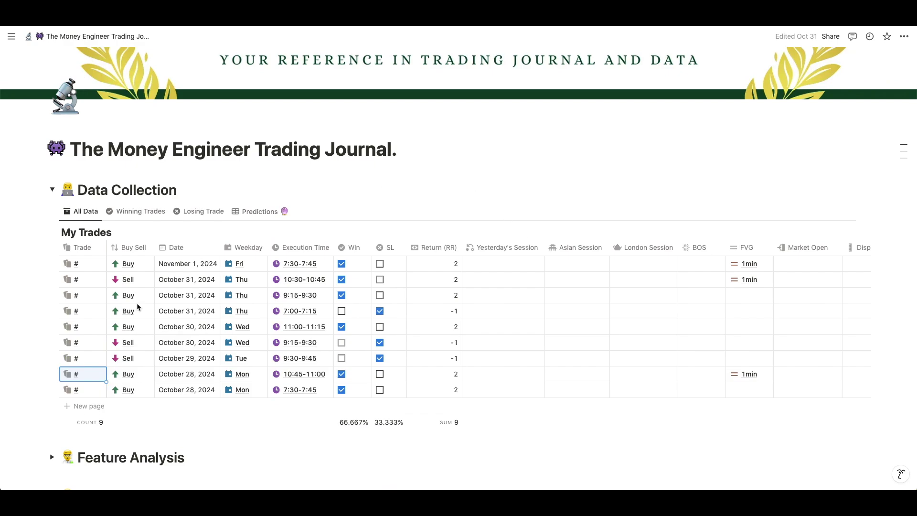
{"action": "scroll", "coordinate": [137, 306], "scroll_direction": "down", "scroll_amount": 10}
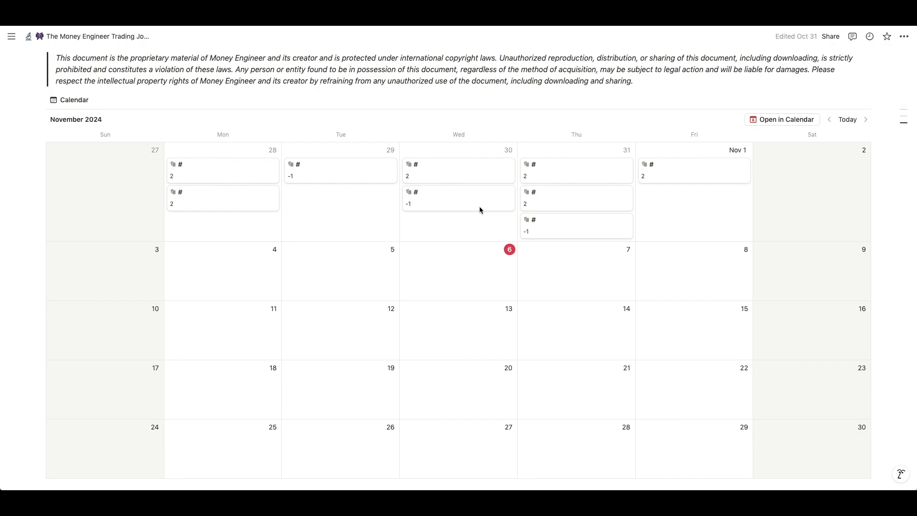
Step: Scroll back up to the journal banner and the My Trades table
{"action": "scroll", "coordinate": [480, 209], "scroll_direction": "up", "scroll_amount": 20}
{"action": "scroll", "coordinate": [480, 209], "scroll_direction": "down", "scroll_amount": 1}
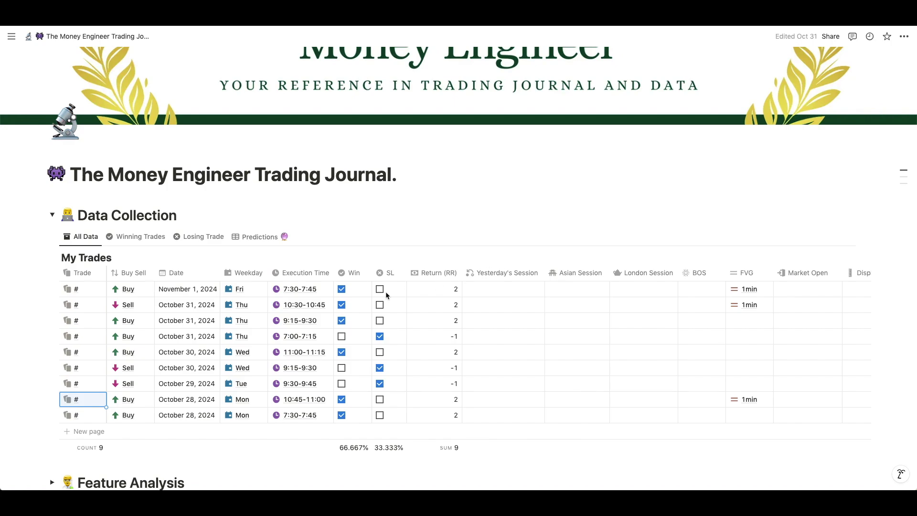
Step: Scan all My Trades columns and open the October 31 10:30-10:45 Sell trade in side peek
{"action": "scroll", "coordinate": [677, 278], "scroll_direction": "right", "scroll_amount": 10}
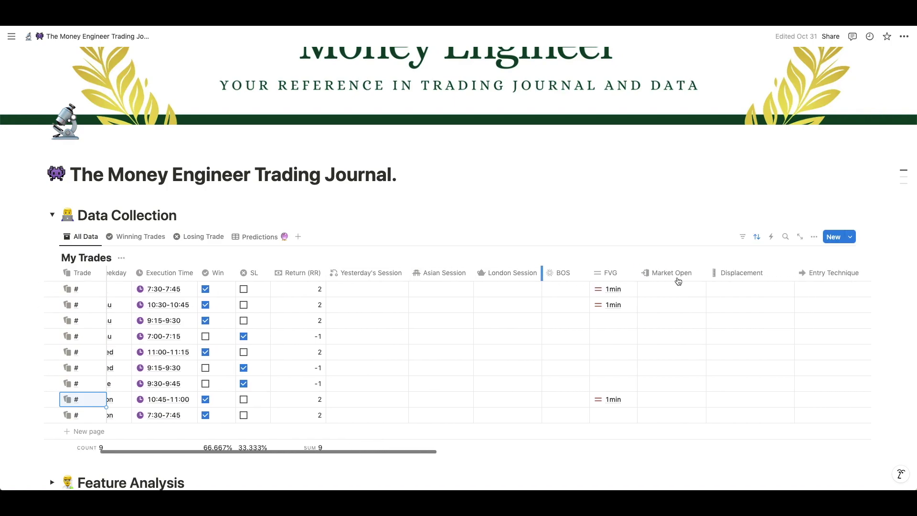
{"action": "scroll", "coordinate": [650, 280], "scroll_direction": "left", "scroll_amount": 10}
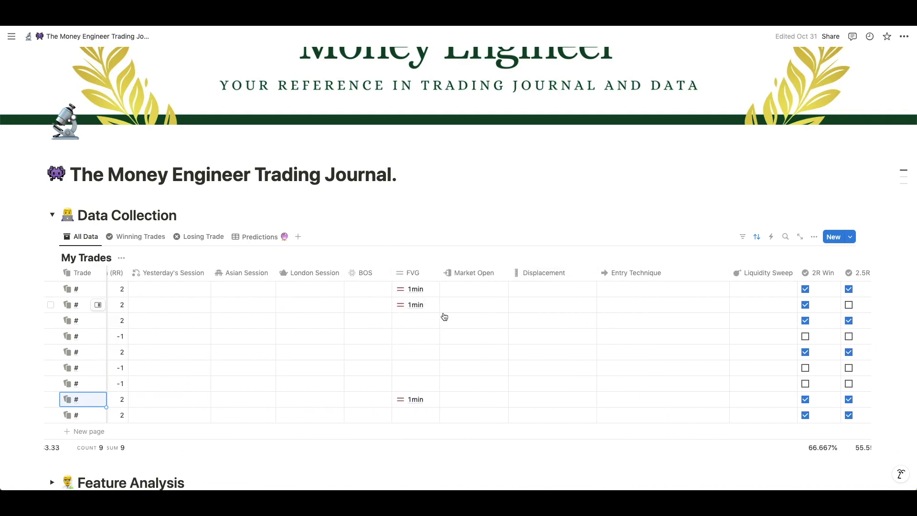
{"action": "scroll", "coordinate": [444, 316], "scroll_direction": "left", "scroll_amount": 8}
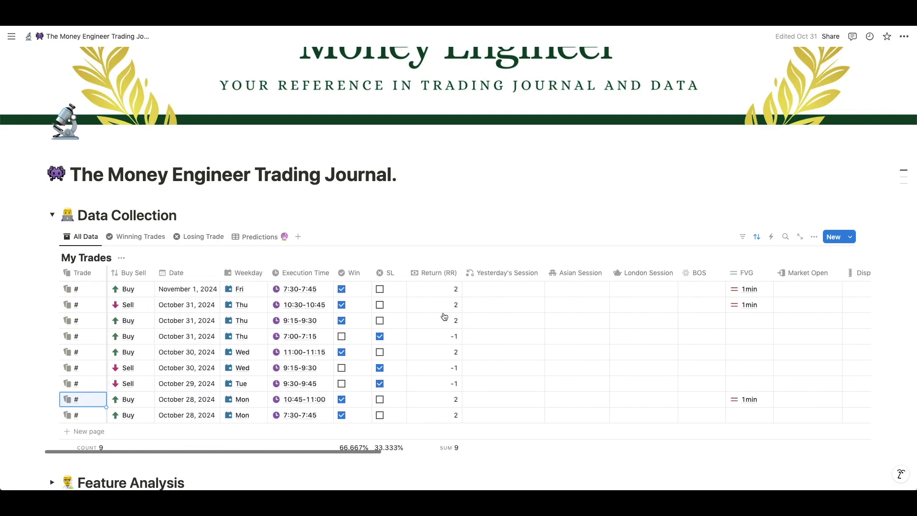
{"action": "left_click", "coordinate": [98, 306]}
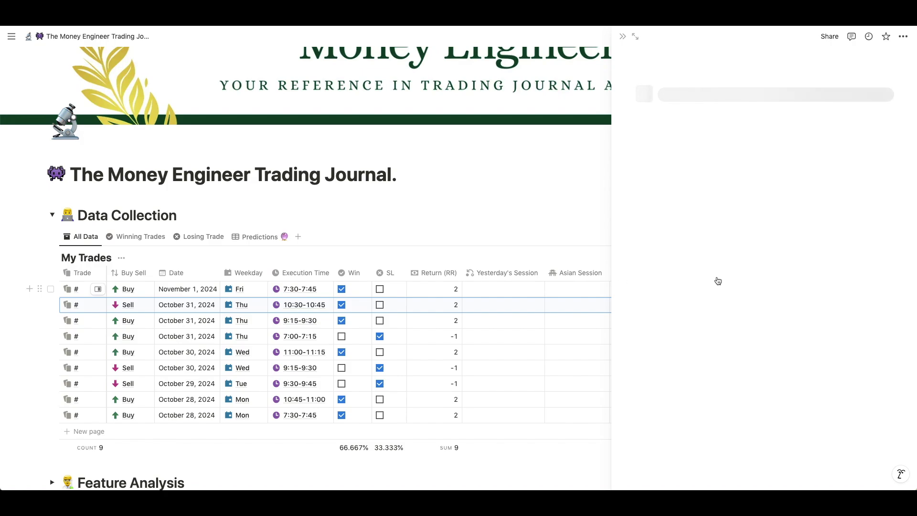
Step: View the October 31 trade's enlarged chart screenshot, then close its details panel
{"action": "scroll", "coordinate": [717, 278], "scroll_direction": "down", "scroll_amount": 3}
{"action": "scroll", "coordinate": [716, 278], "scroll_direction": "down", "scroll_amount": 10}
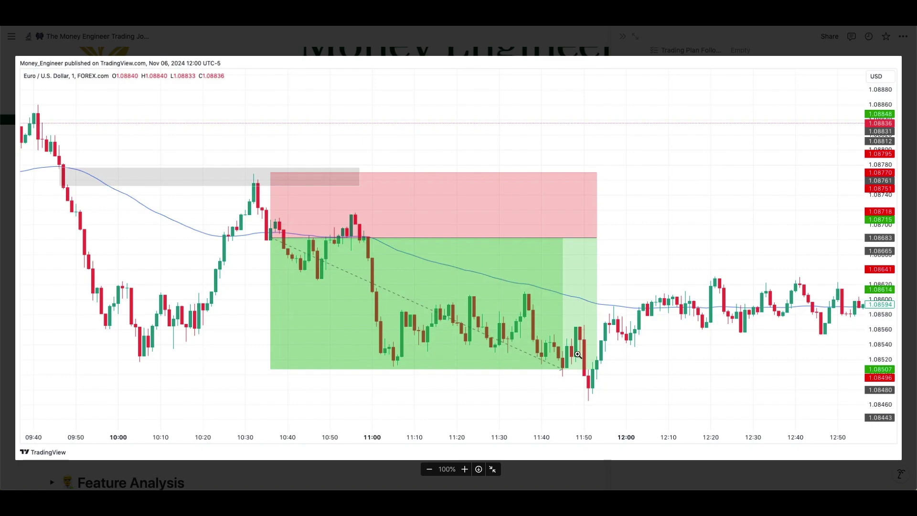
{"action": "left_click", "coordinate": [683, 38]}
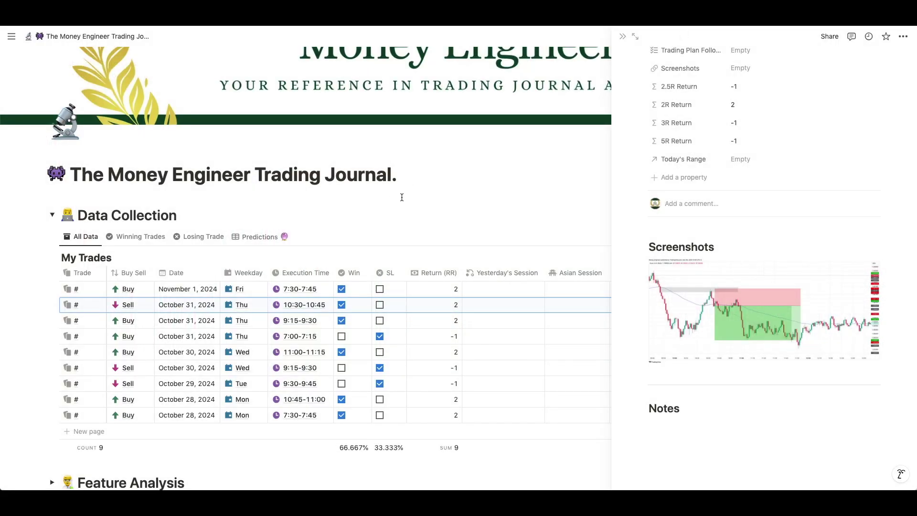
{"action": "left_click", "coordinate": [249, 288]}
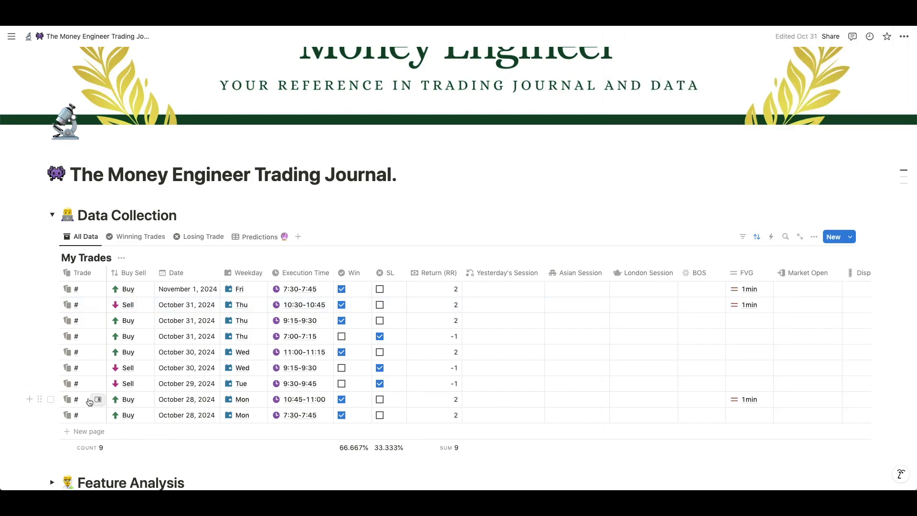
Step: Open the October 28 10:45-11:00 trade, view its enlarged screenshot, and close the panel
{"action": "left_click", "coordinate": [98, 399]}
{"action": "scroll", "coordinate": [785, 278], "scroll_direction": "down", "scroll_amount": 10}
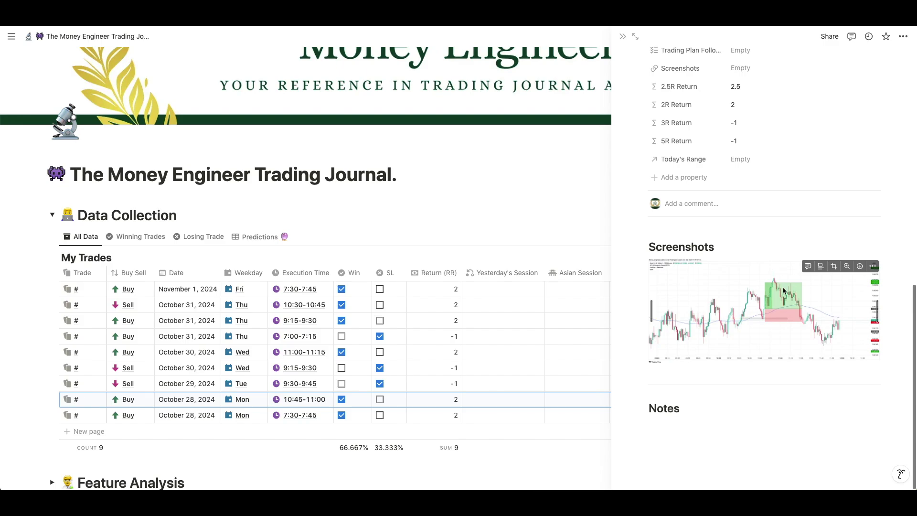
{"action": "left_click", "coordinate": [792, 294]}
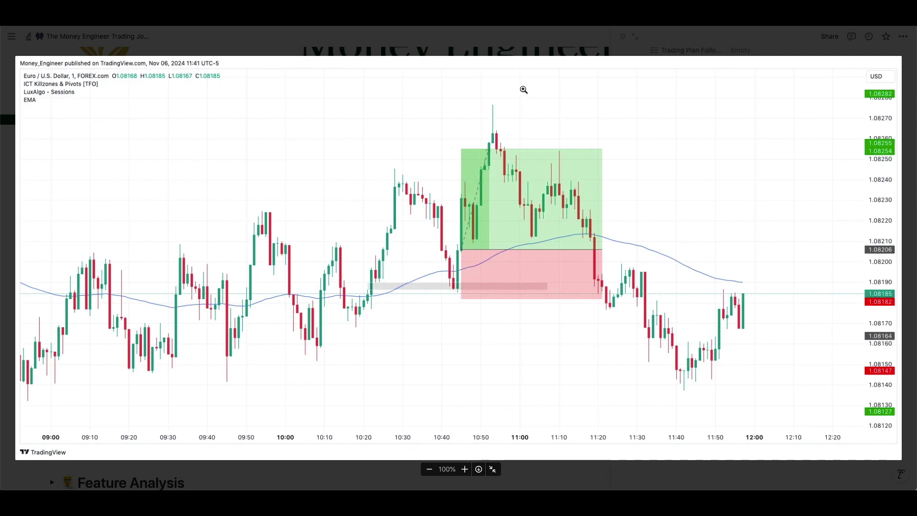
{"action": "left_click", "coordinate": [598, 47]}
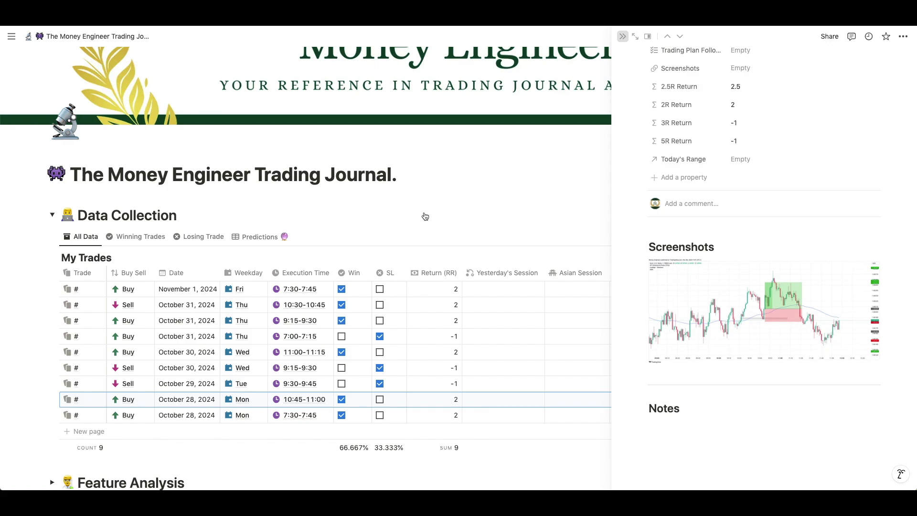
{"action": "scroll", "coordinate": [424, 212], "scroll_direction": "down", "scroll_amount": 1}
{"action": "key", "text": "Escape"}
{"action": "scroll", "coordinate": [406, 225], "scroll_direction": "down", "scroll_amount": 5}
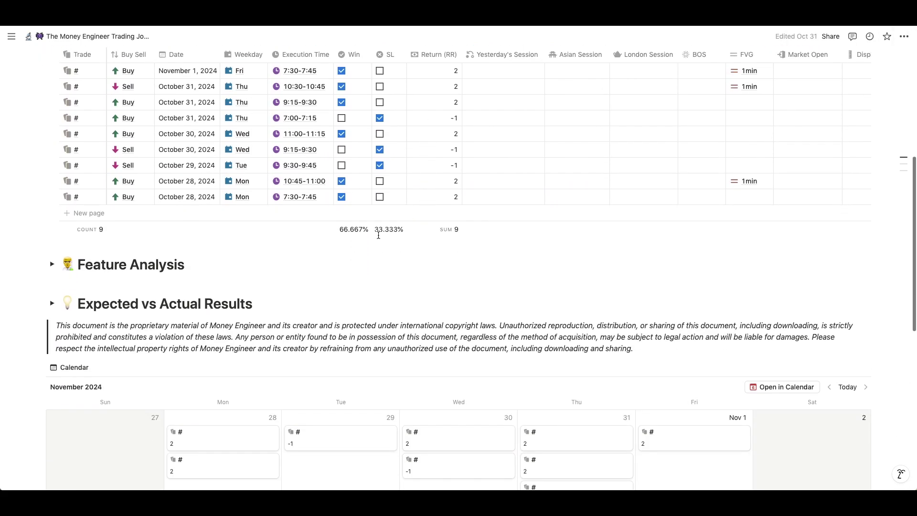
Step: Expand Feature Analysis and scroll through the FVG, BOS and Execution Time tables
{"action": "left_click", "coordinate": [52, 264]}
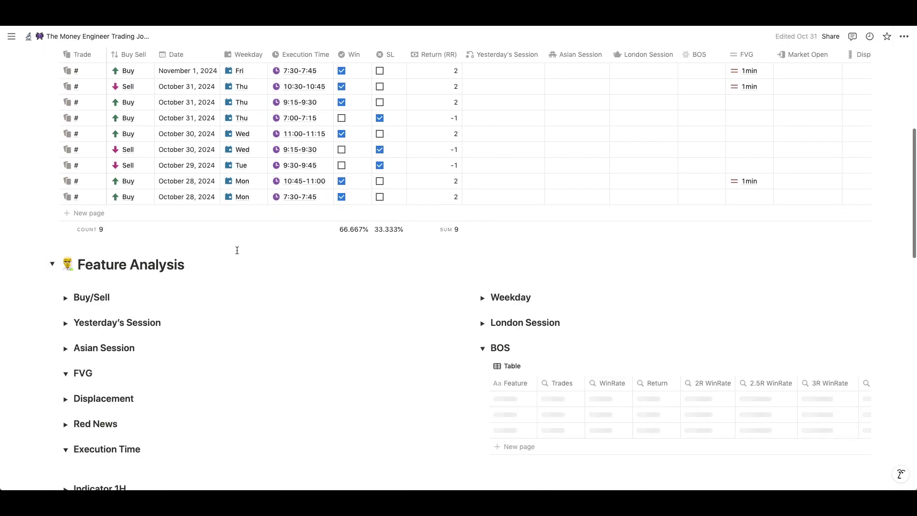
{"action": "scroll", "coordinate": [236, 250], "scroll_direction": "down", "scroll_amount": 4}
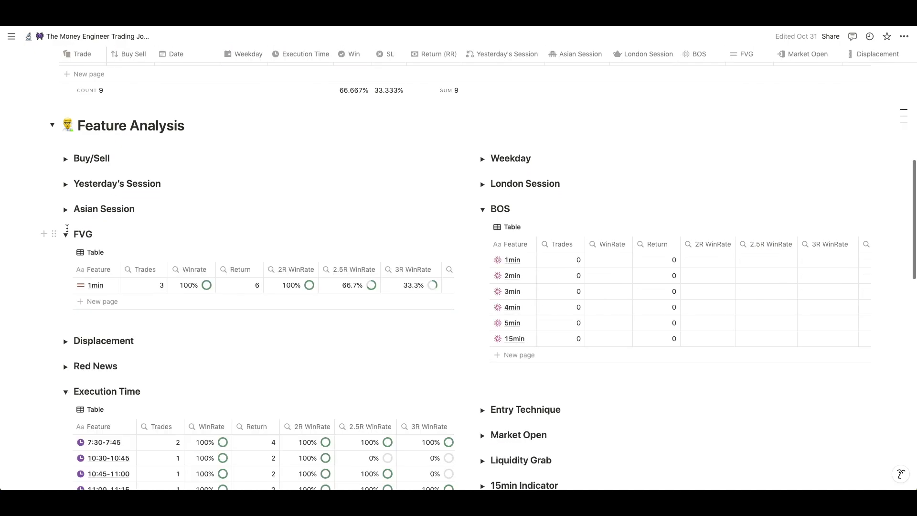
{"action": "scroll", "coordinate": [177, 235], "scroll_direction": "down", "scroll_amount": 2}
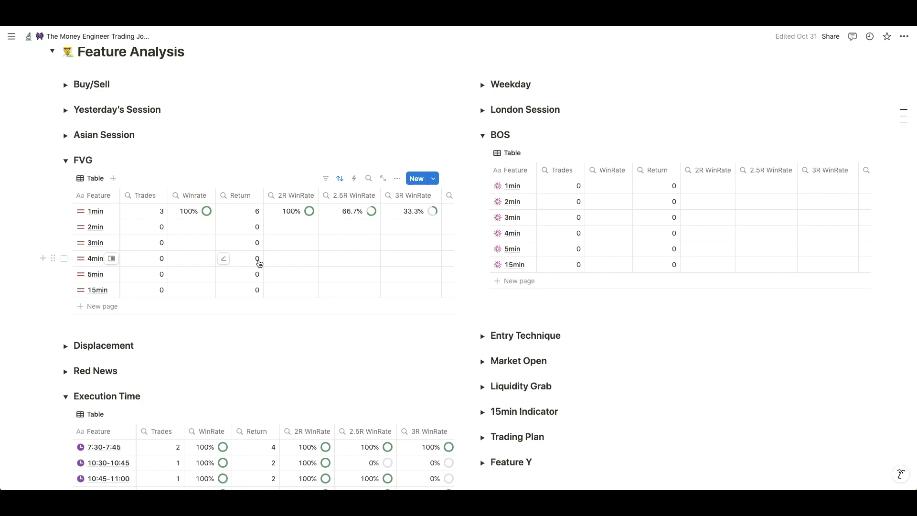
{"action": "scroll", "coordinate": [259, 263], "scroll_direction": "right", "scroll_amount": 5}
{"action": "scroll", "coordinate": [258, 263], "scroll_direction": "left", "scroll_amount": 5}
{"action": "scroll", "coordinate": [259, 263], "scroll_direction": "up", "scroll_amount": 1}
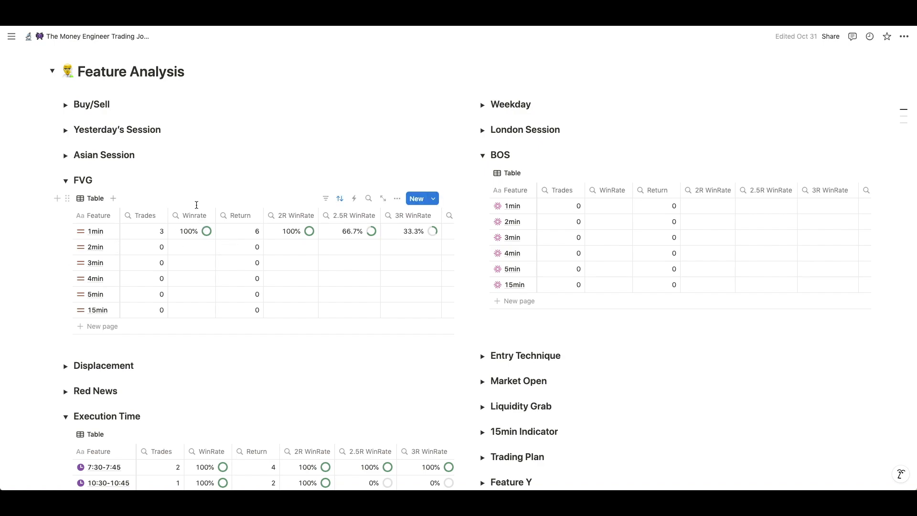
Step: Scroll to the Execution Time table and back left until the 7:30-7:45 slot shows 2 trades, 100% win rate
{"action": "scroll", "coordinate": [302, 291], "scroll_direction": "down", "scroll_amount": 5}
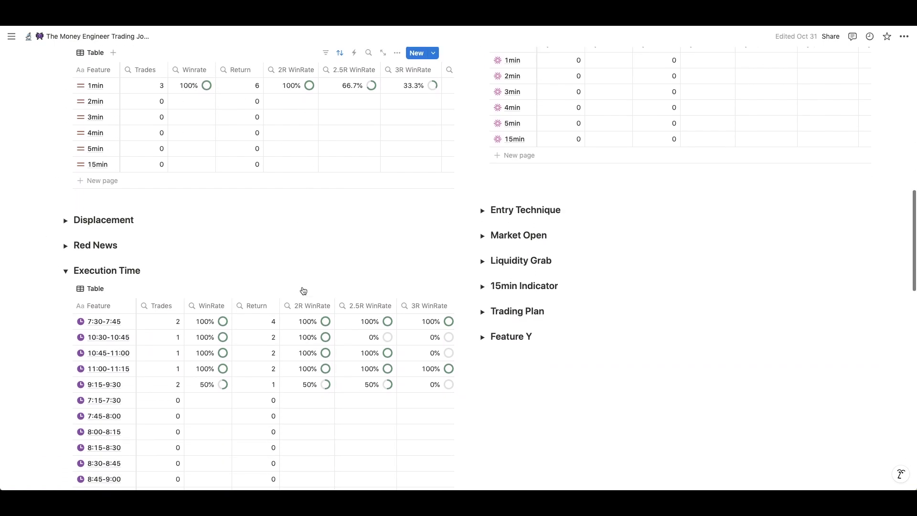
{"action": "scroll", "coordinate": [303, 290], "scroll_direction": "down", "scroll_amount": 3}
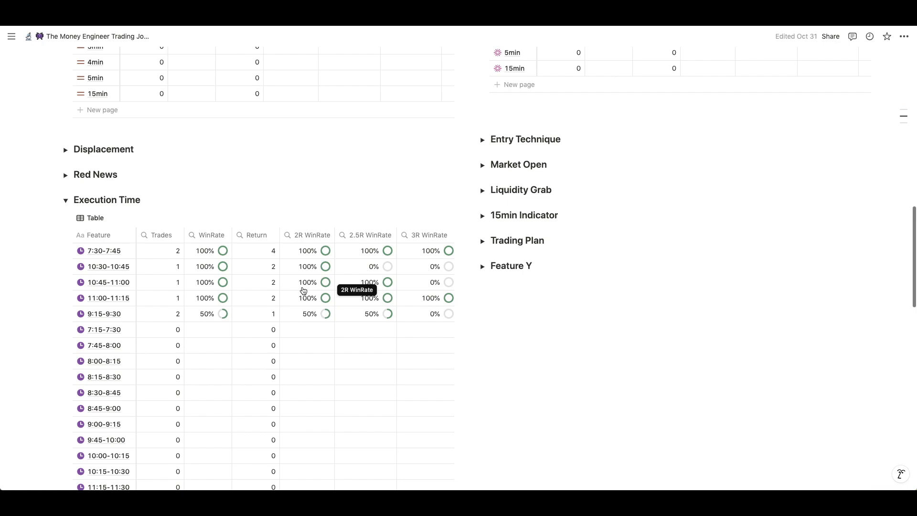
{"action": "scroll", "coordinate": [302, 290], "scroll_direction": "down", "scroll_amount": 2}
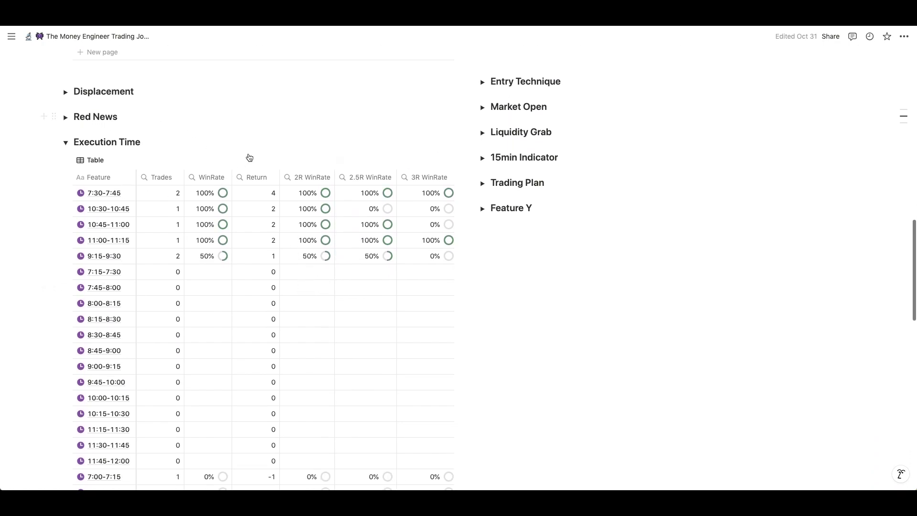
{"action": "scroll", "coordinate": [278, 123], "scroll_direction": "down", "scroll_amount": 1}
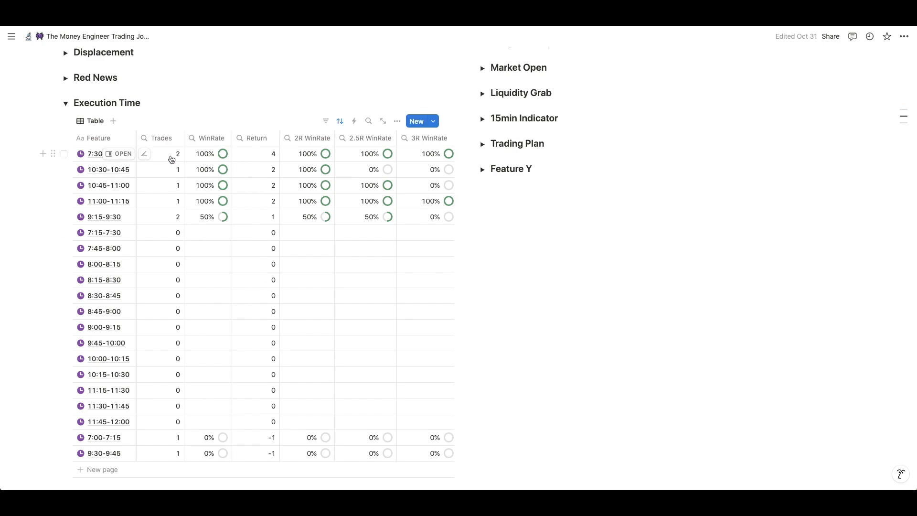
{"action": "scroll", "coordinate": [285, 197], "scroll_direction": "right", "scroll_amount": 1}
{"action": "scroll", "coordinate": [285, 196], "scroll_direction": "right", "scroll_amount": 10}
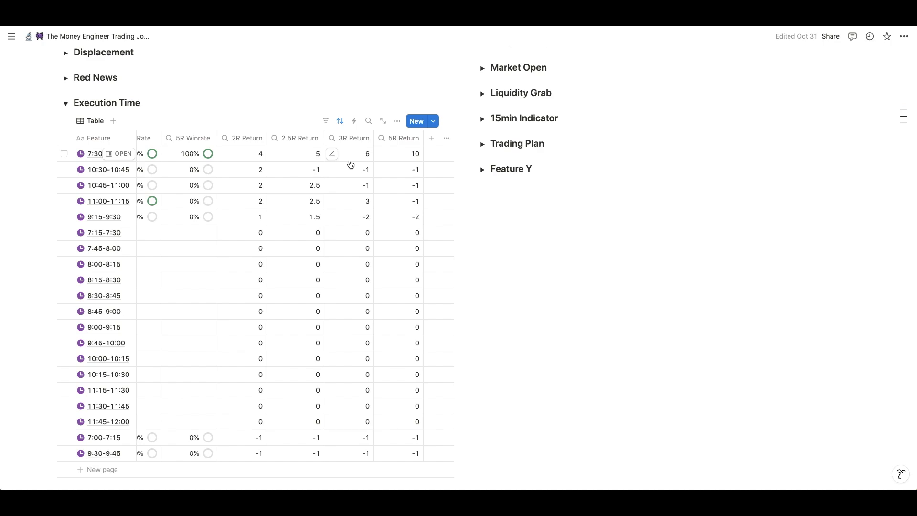
{"action": "scroll", "coordinate": [350, 165], "scroll_direction": "left", "scroll_amount": 1}
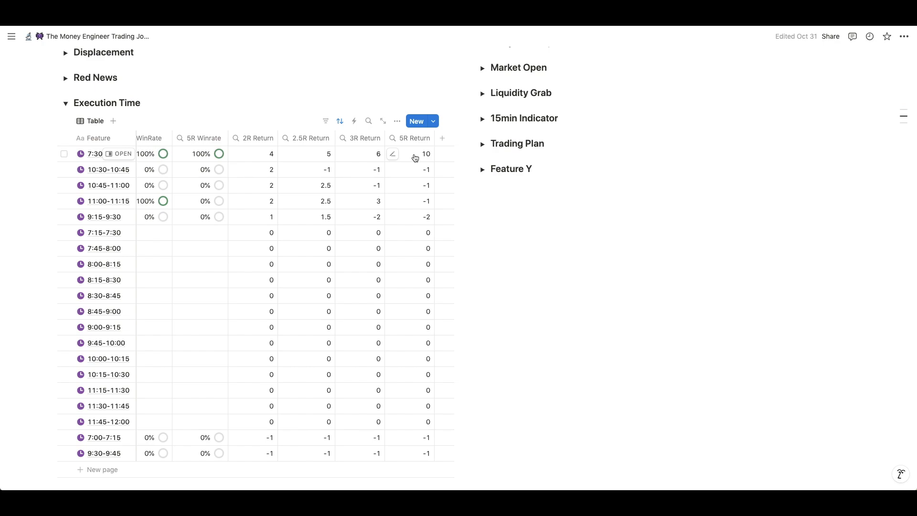
{"action": "scroll", "coordinate": [415, 158], "scroll_direction": "left", "scroll_amount": 10}
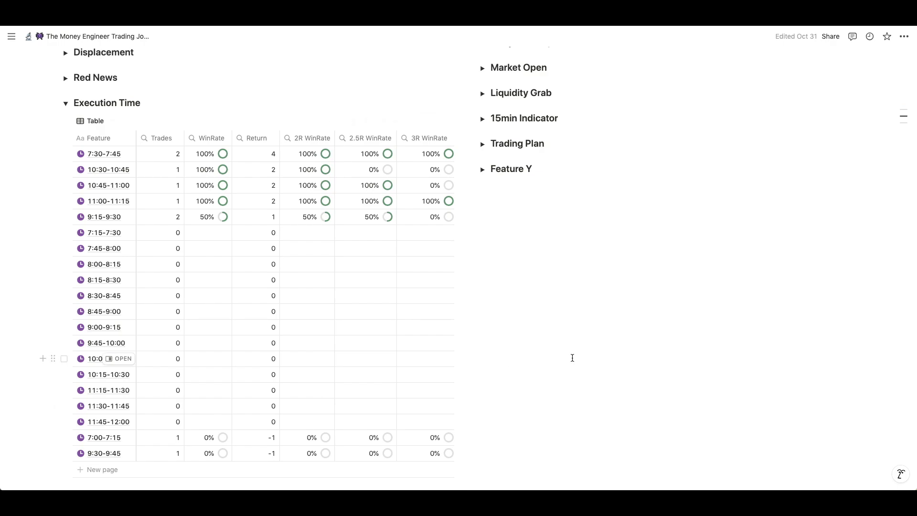
Step: Scroll up to Data Collection and switch My Trades to the Predictions view with Entry Technique and BOS columns
{"action": "scroll", "coordinate": [288, 306], "scroll_direction": "up", "scroll_amount": 1}
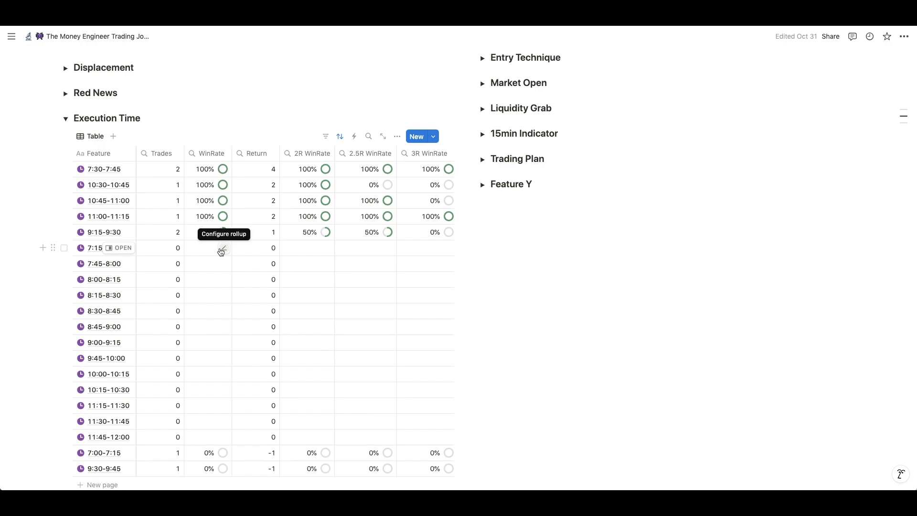
{"action": "scroll", "coordinate": [220, 251], "scroll_direction": "down", "scroll_amount": 2}
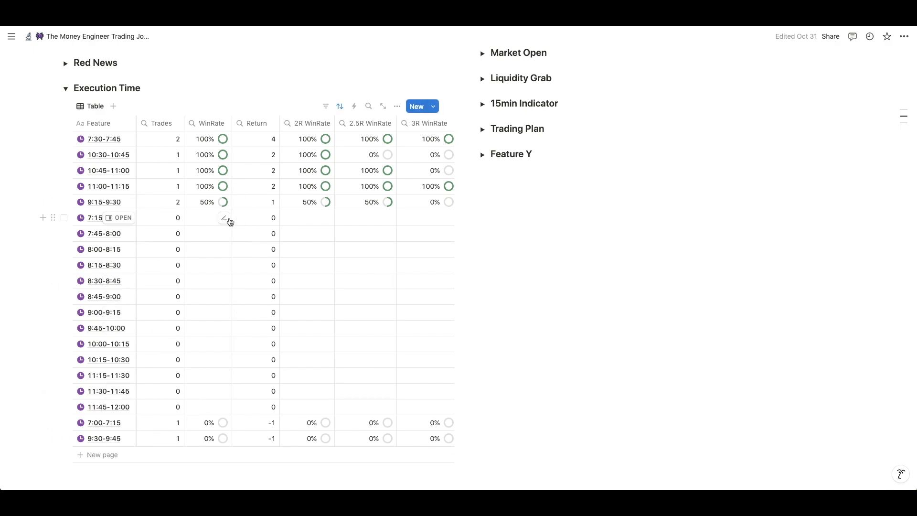
{"action": "scroll", "coordinate": [535, 284], "scroll_direction": "up", "scroll_amount": 6}
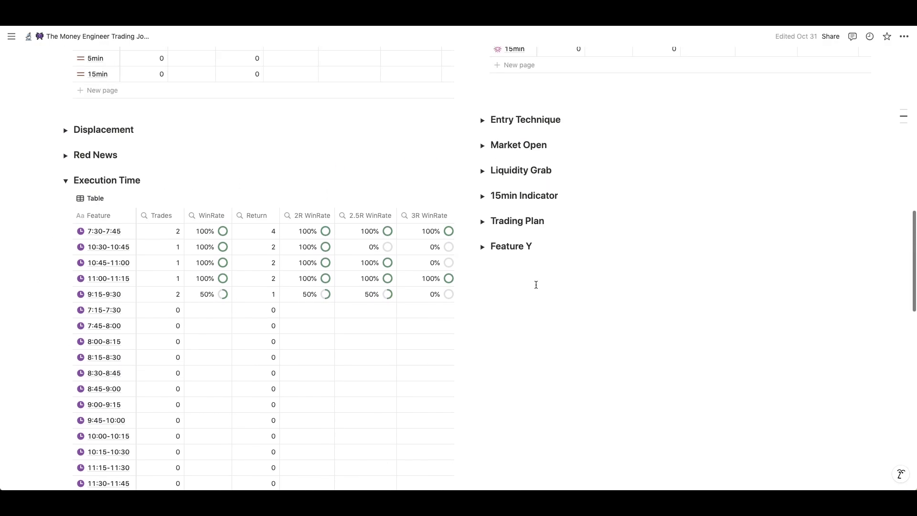
{"action": "scroll", "coordinate": [379, 185], "scroll_direction": "up", "scroll_amount": 12}
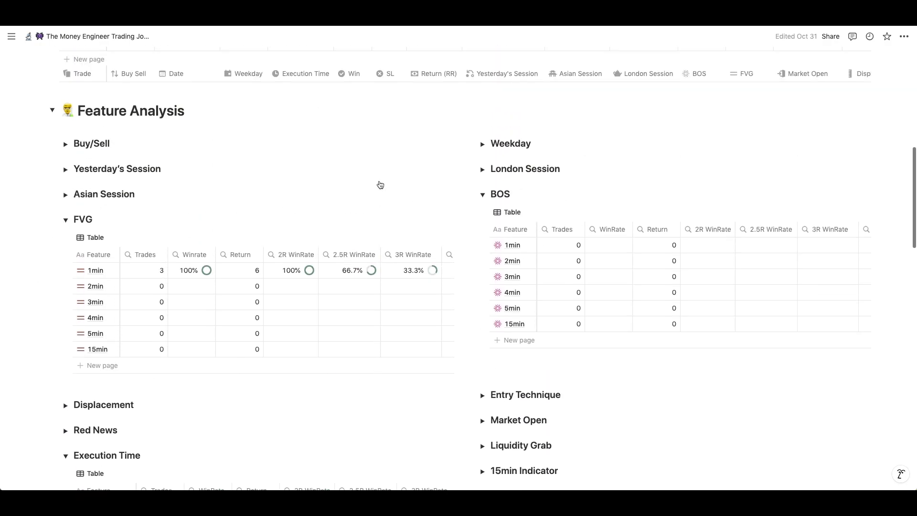
{"action": "scroll", "coordinate": [380, 185], "scroll_direction": "down", "scroll_amount": 11}
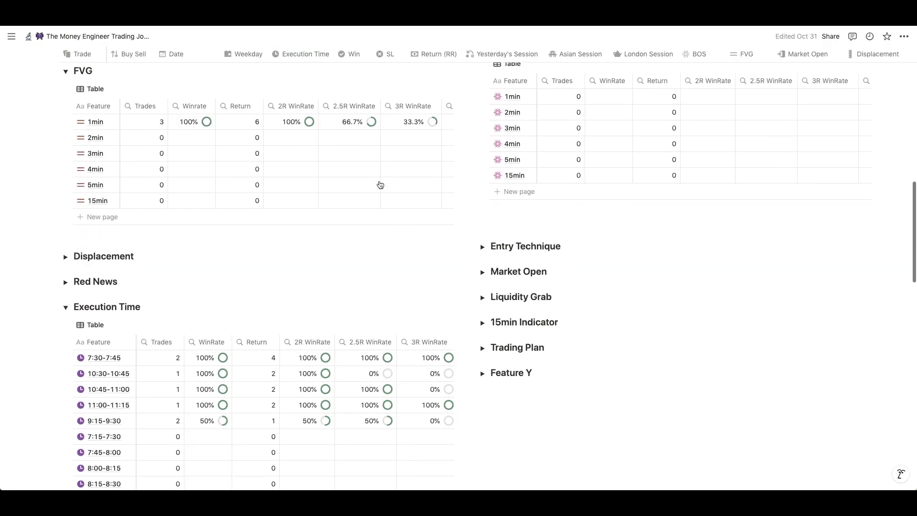
{"action": "scroll", "coordinate": [380, 185], "scroll_direction": "down", "scroll_amount": 3}
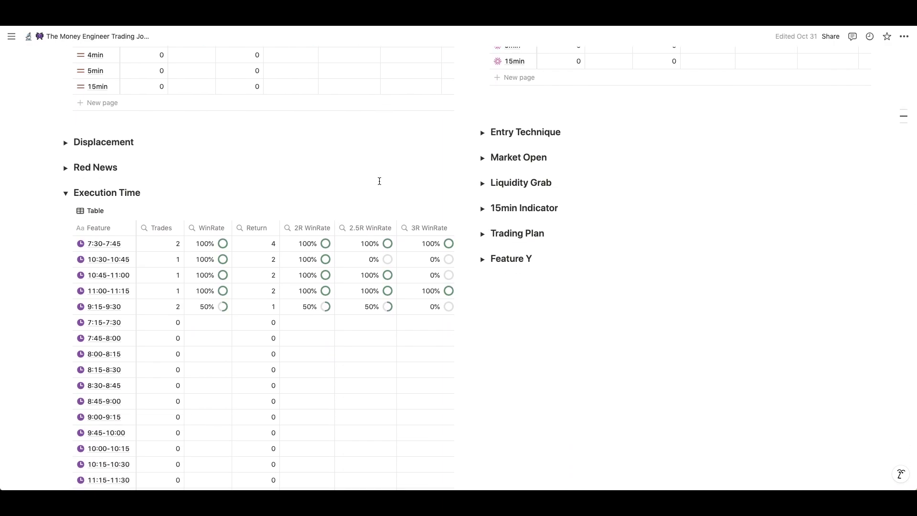
{"action": "scroll", "coordinate": [230, 194], "scroll_direction": "down", "scroll_amount": 1}
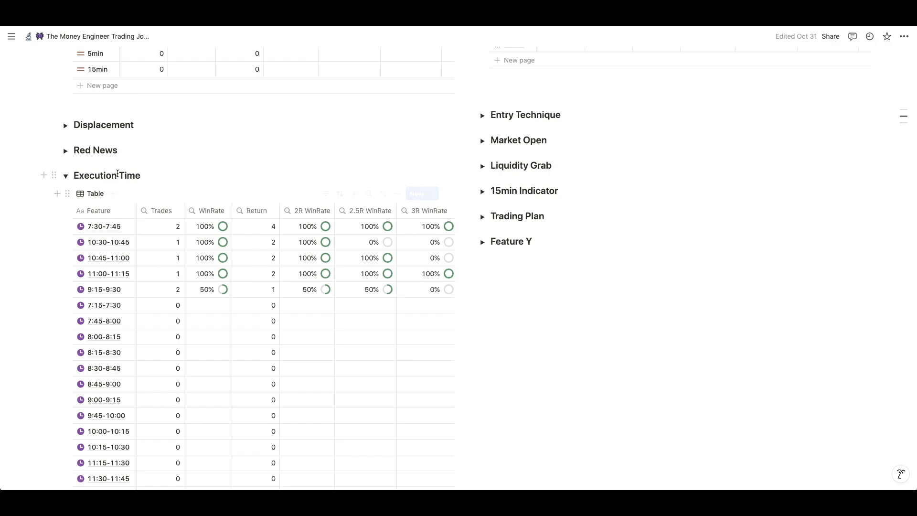
{"action": "scroll", "coordinate": [233, 202], "scroll_direction": "up", "scroll_amount": 15}
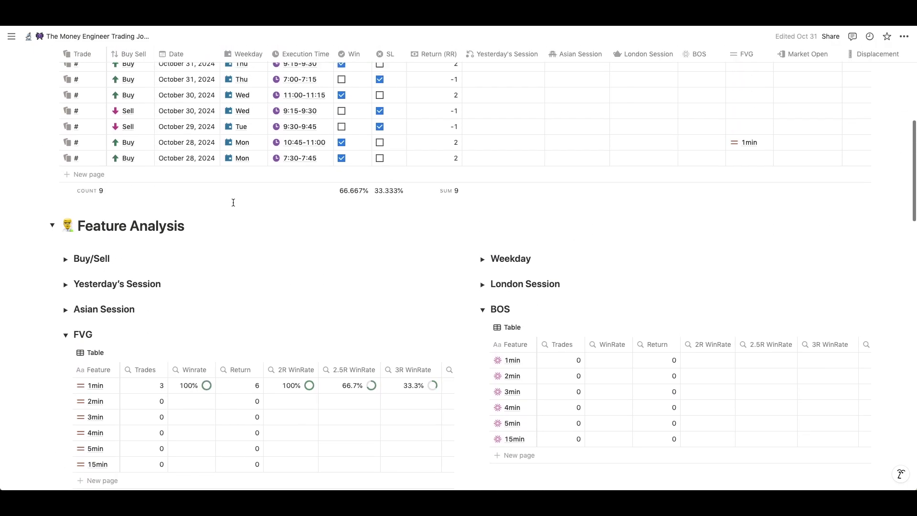
{"action": "left_click", "coordinate": [257, 146]}
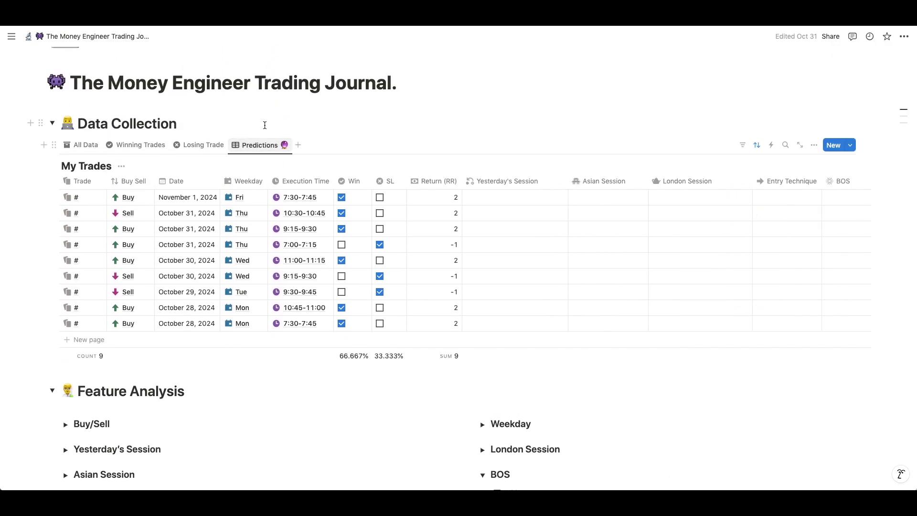
Step: Advance the EUR/USD replay in TradingView by one bar
{"action": "scroll", "coordinate": [341, 131], "scroll_direction": "up", "scroll_amount": 2}
{"action": "scroll", "coordinate": [341, 131], "scroll_direction": "down", "scroll_amount": 2}
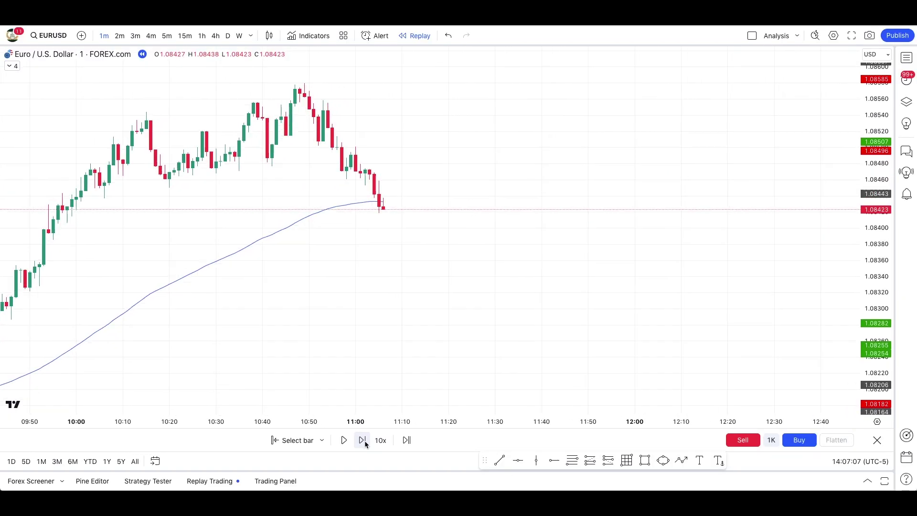
{"action": "left_click", "coordinate": [363, 441]}
Step: Step the replay forward bar by bar until the first long trade closes at its target
{"action": "left_click", "coordinate": [363, 440]}
{"action": "left_click", "coordinate": [363, 440]}
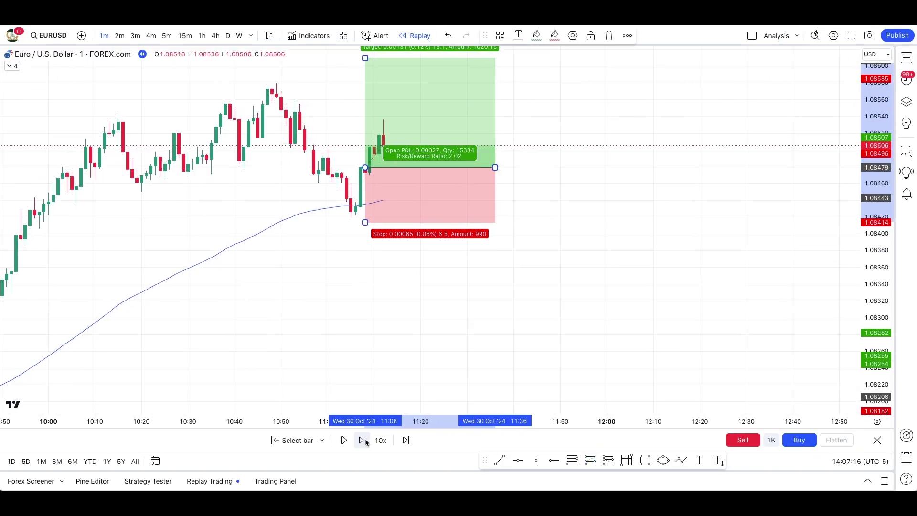
{"action": "left_click", "coordinate": [363, 441]}
{"action": "left_click", "coordinate": [363, 440]}
{"action": "left_click", "coordinate": [363, 441]}
{"action": "left_click", "coordinate": [363, 441]}
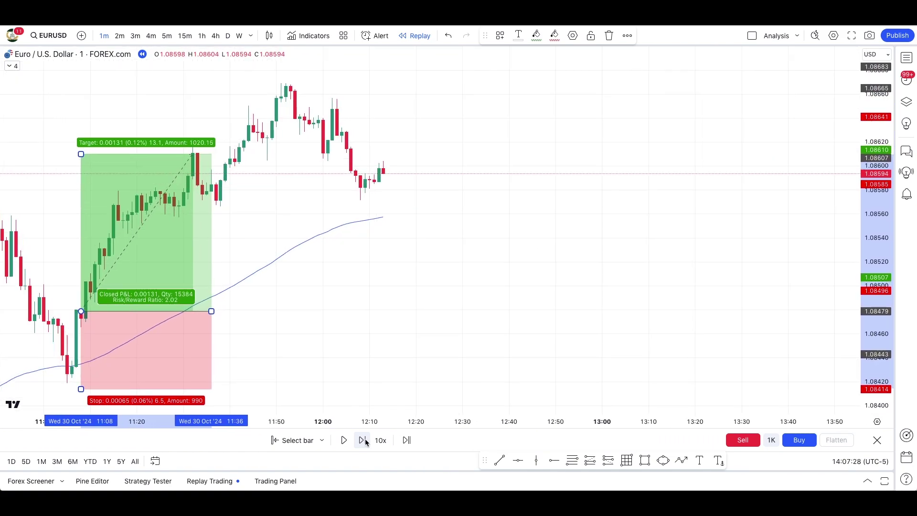
{"action": "left_click", "coordinate": [363, 441]}
{"action": "left_click", "coordinate": [363, 440]}
{"action": "left_click", "coordinate": [363, 440]}
{"action": "left_click", "coordinate": [363, 440]}
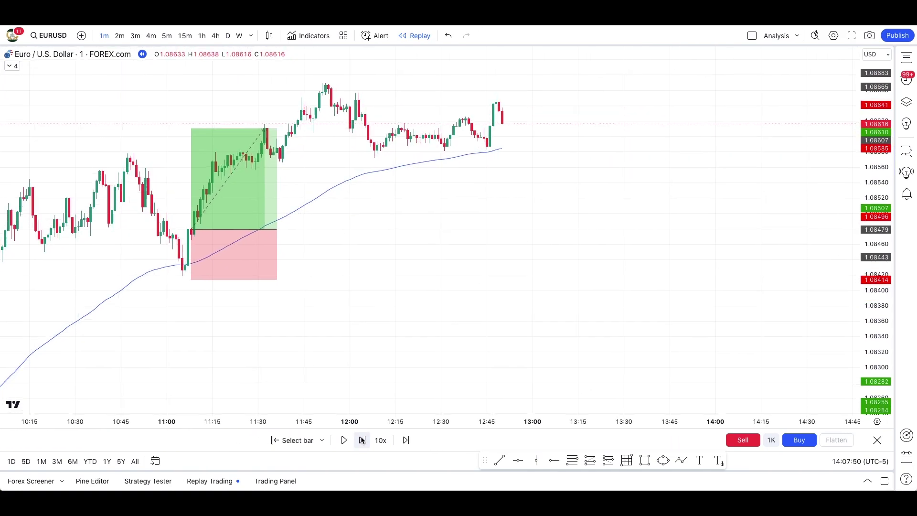
{"action": "left_click", "coordinate": [362, 439]}
{"action": "left_click", "coordinate": [362, 440]}
{"action": "left_click", "coordinate": [590, 459]}
Step: Place a new long position at the 13:14 bar with its target raised to about 1.08706
{"action": "left_click", "coordinate": [504, 158]}
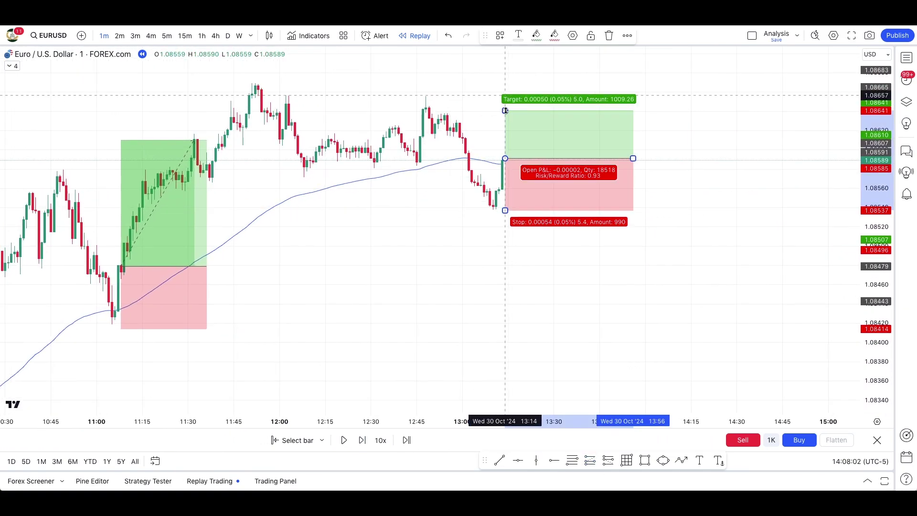
{"action": "left_click_drag", "start_coordinate": [505, 110], "coordinate": [505, 49]}
{"action": "left_click", "coordinate": [362, 440]}
{"action": "left_click", "coordinate": [362, 440]}
{"action": "left_click", "coordinate": [362, 439]}
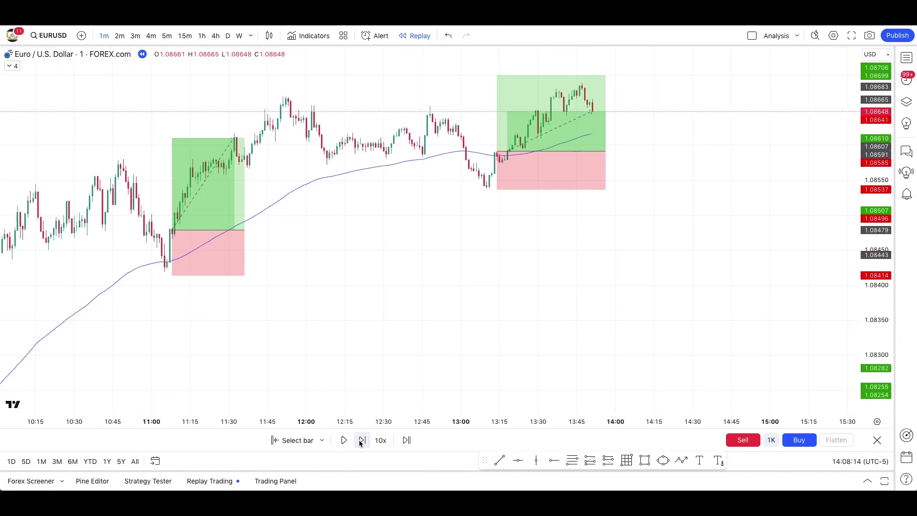
Step: Play the replay until price reaches the new target, then open The Guaranteed Way to Improve Your Trading lesson
{"action": "left_click", "coordinate": [362, 440]}
{"action": "left_click", "coordinate": [362, 440]}
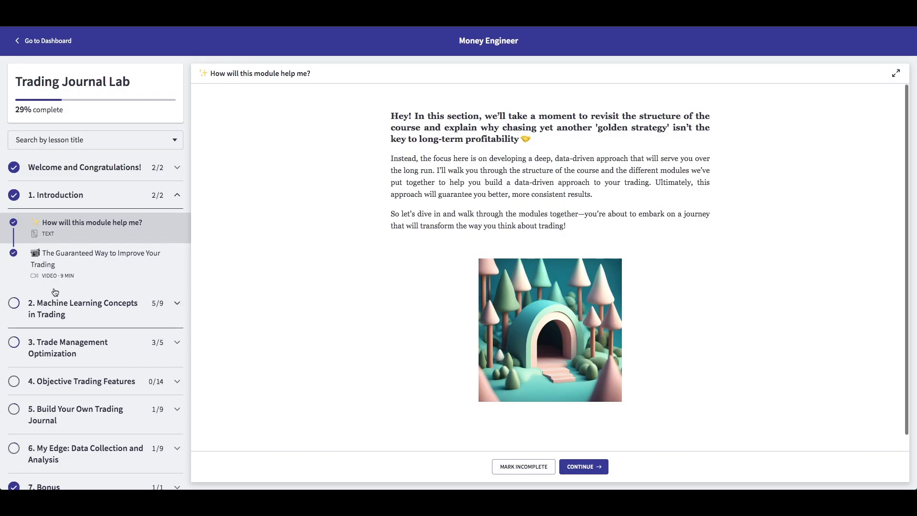
{"action": "left_click", "coordinate": [71, 260]}
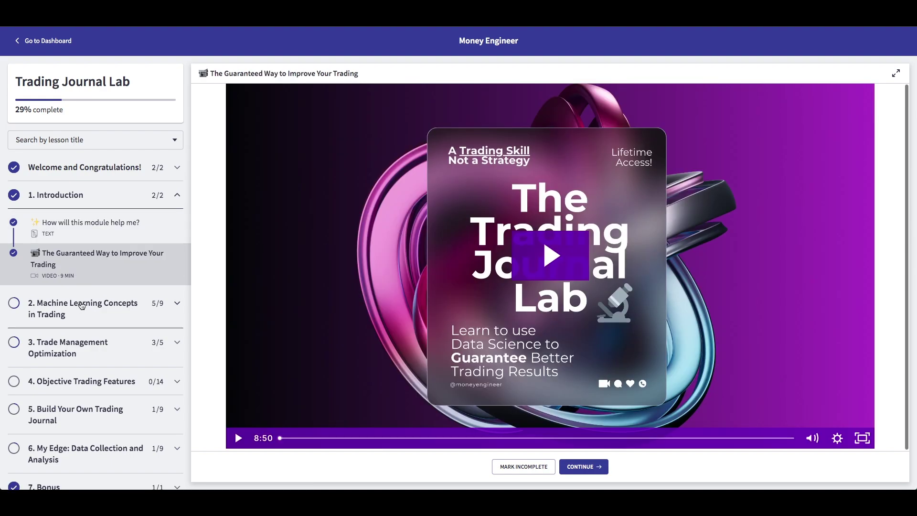
Step: Expand course chapters 2, 5 and 6 in the sidebar and open Data Collection Insights under chapter 6
{"action": "left_click", "coordinate": [81, 308]}
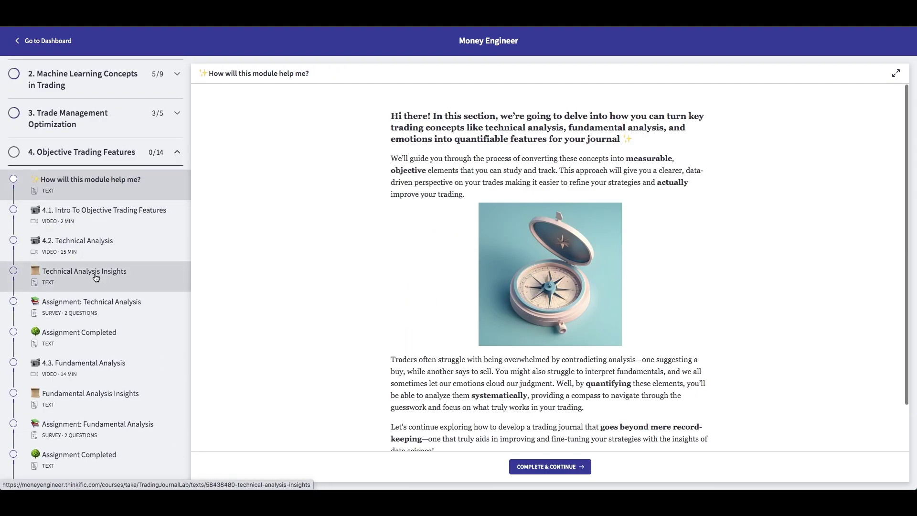
{"action": "scroll", "coordinate": [96, 239], "scroll_direction": "down", "scroll_amount": 5}
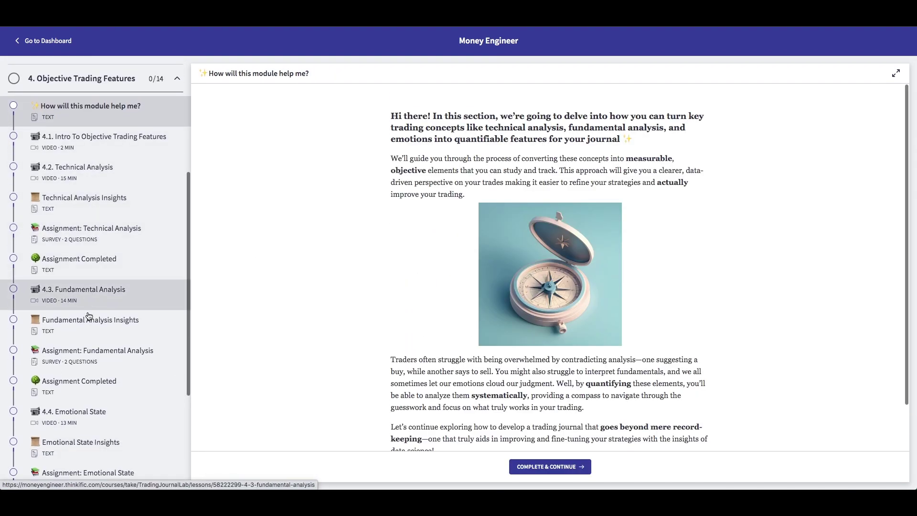
{"action": "left_click", "coordinate": [72, 363]}
{"action": "left_click", "coordinate": [91, 189]}
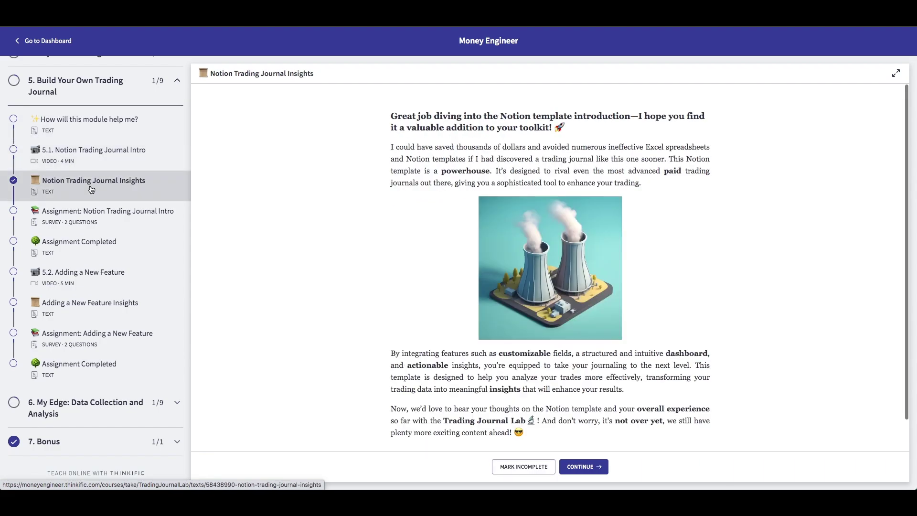
{"action": "left_click", "coordinate": [89, 407]}
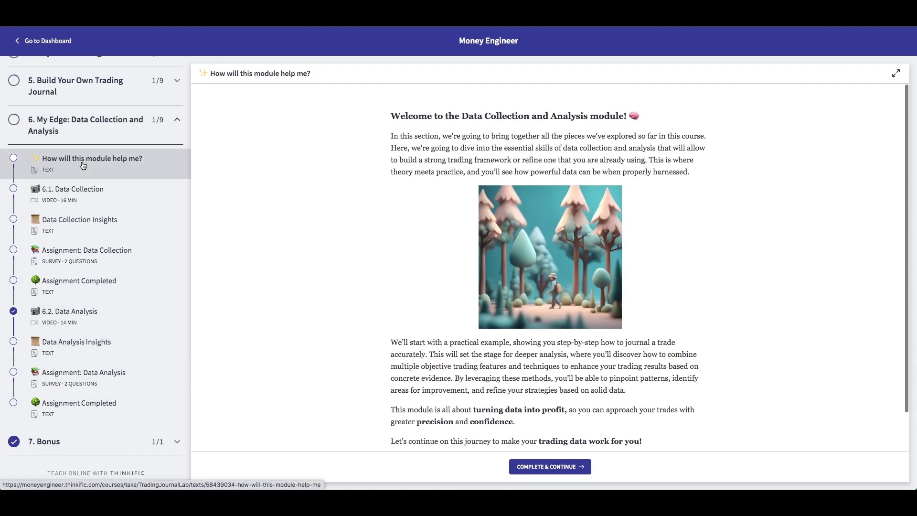
{"action": "left_click", "coordinate": [84, 197]}
{"action": "left_click", "coordinate": [86, 235]}
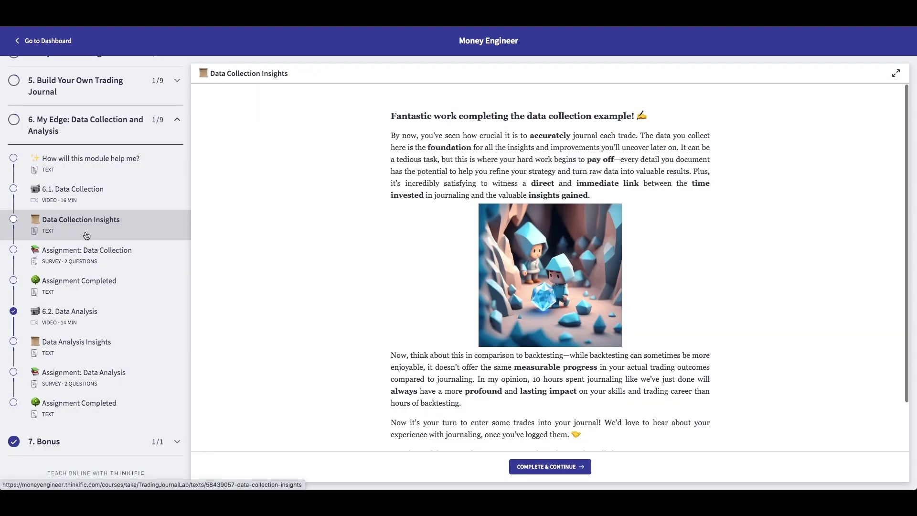